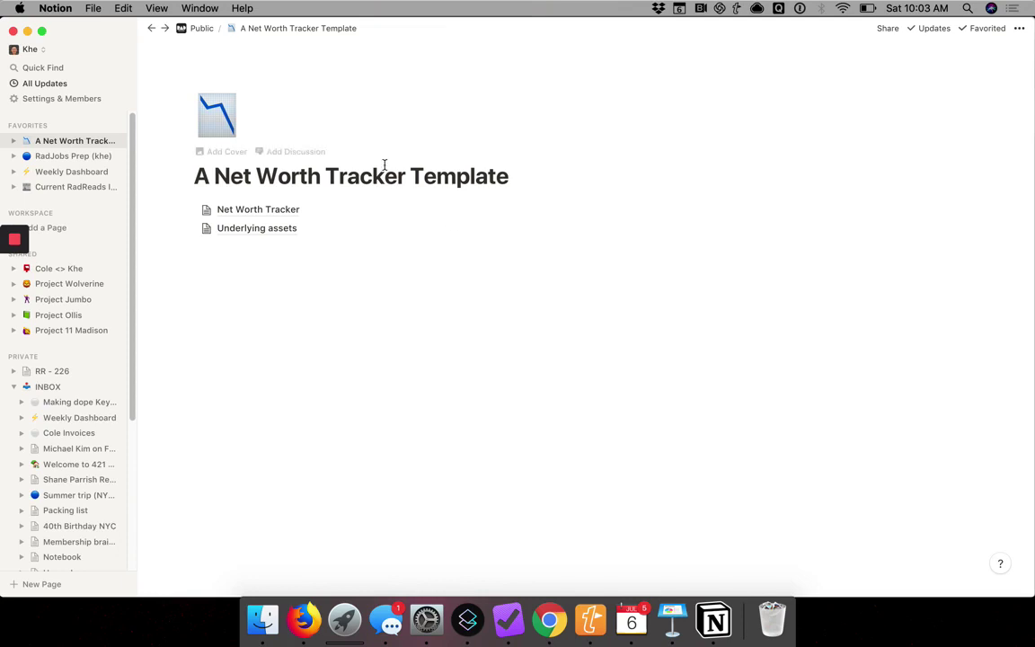
Preview the Net Worth Tracker and Underlying assets pages, then return to Net Worth Tracker.
left_click(270, 210)
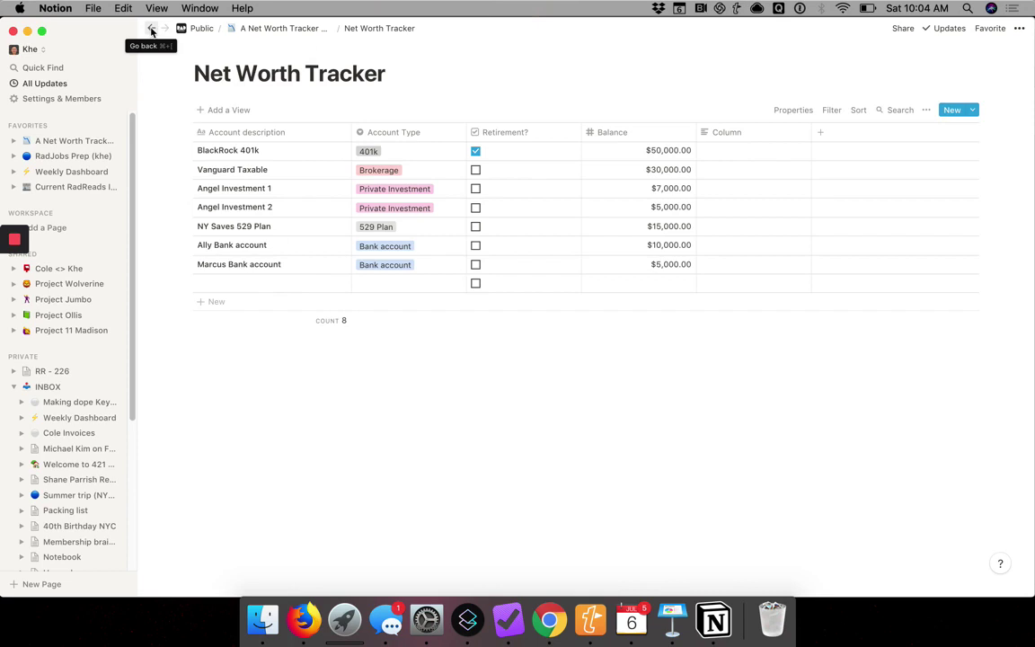
left_click(150, 30)
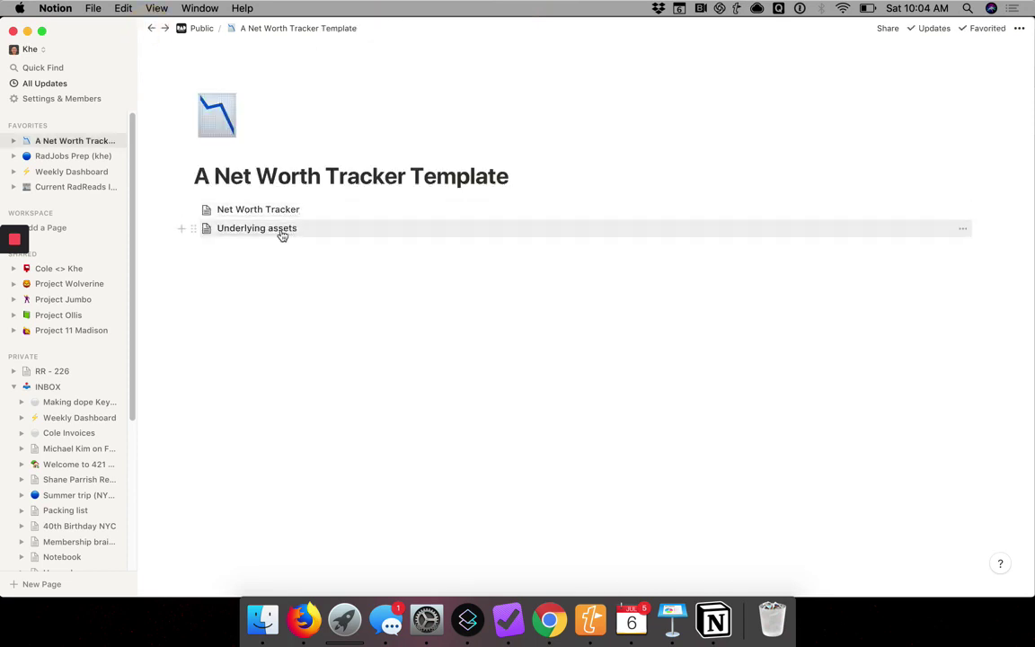
left_click(282, 232)
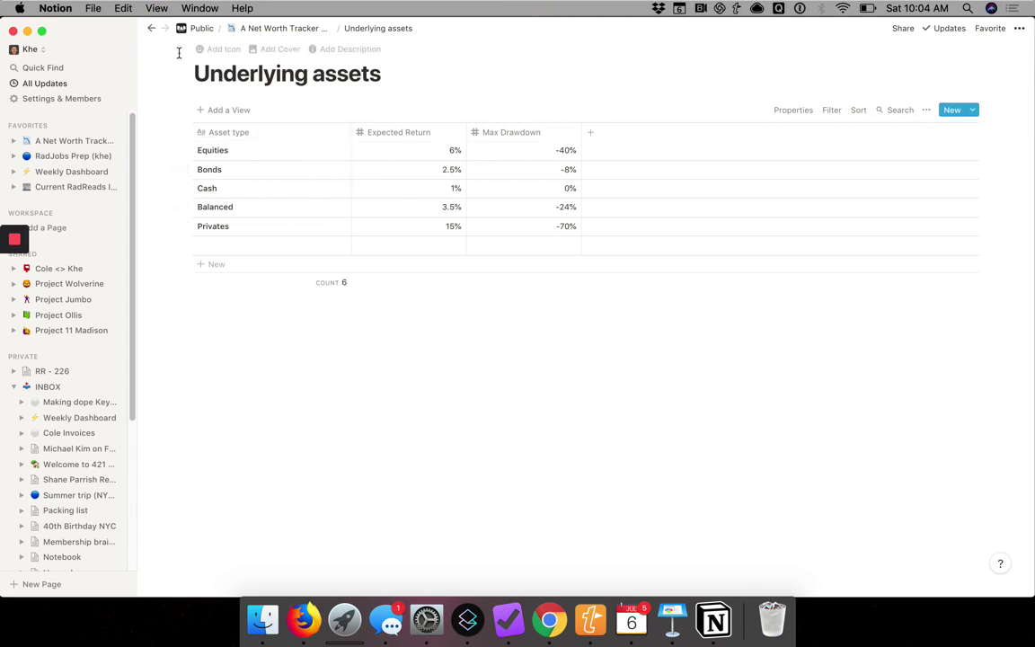
left_click(151, 30)
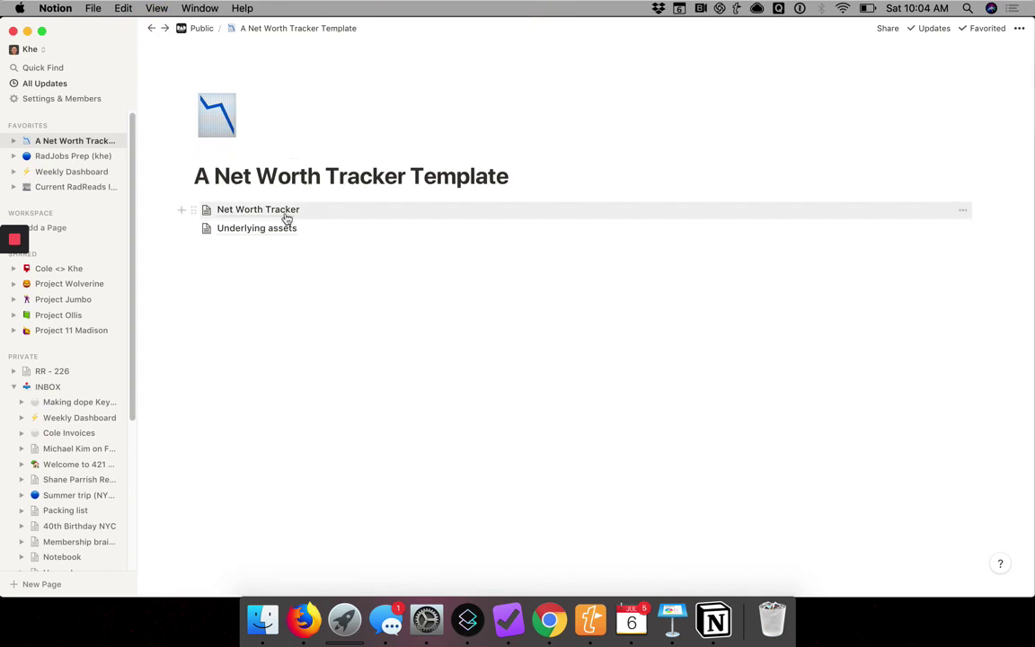
left_click(283, 212)
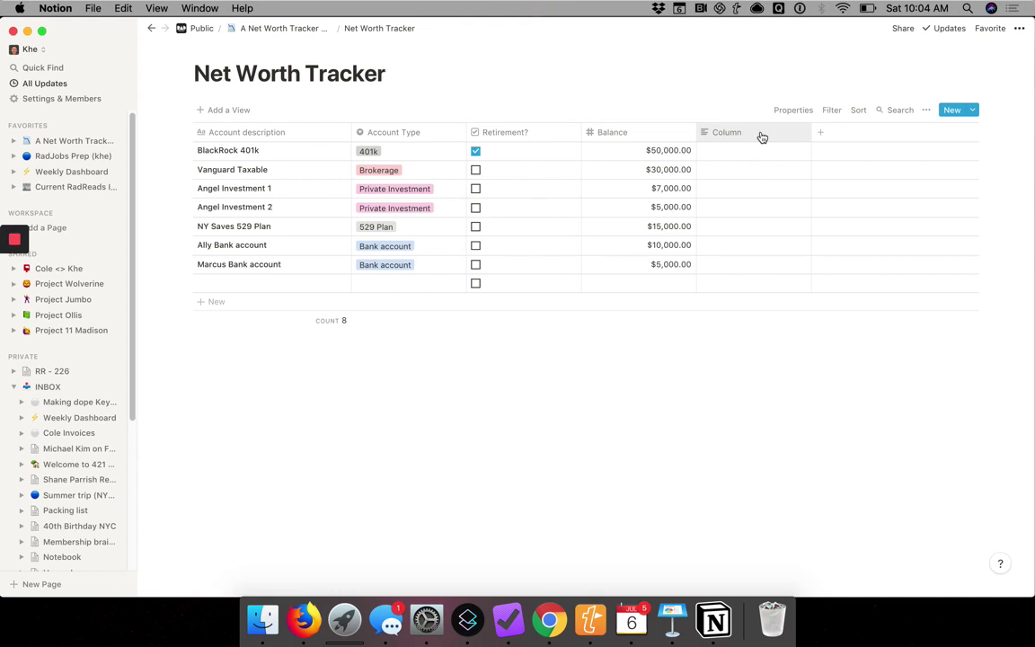
Change the empty Column property's type from Text to Relation.
left_click(762, 138)
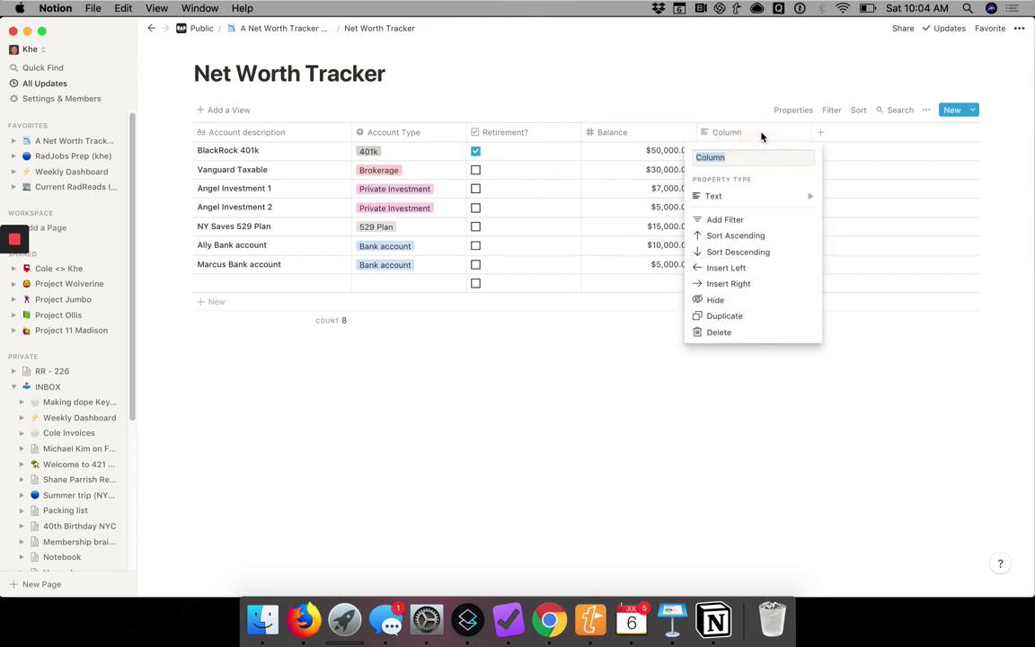
mouse_move(787, 205)
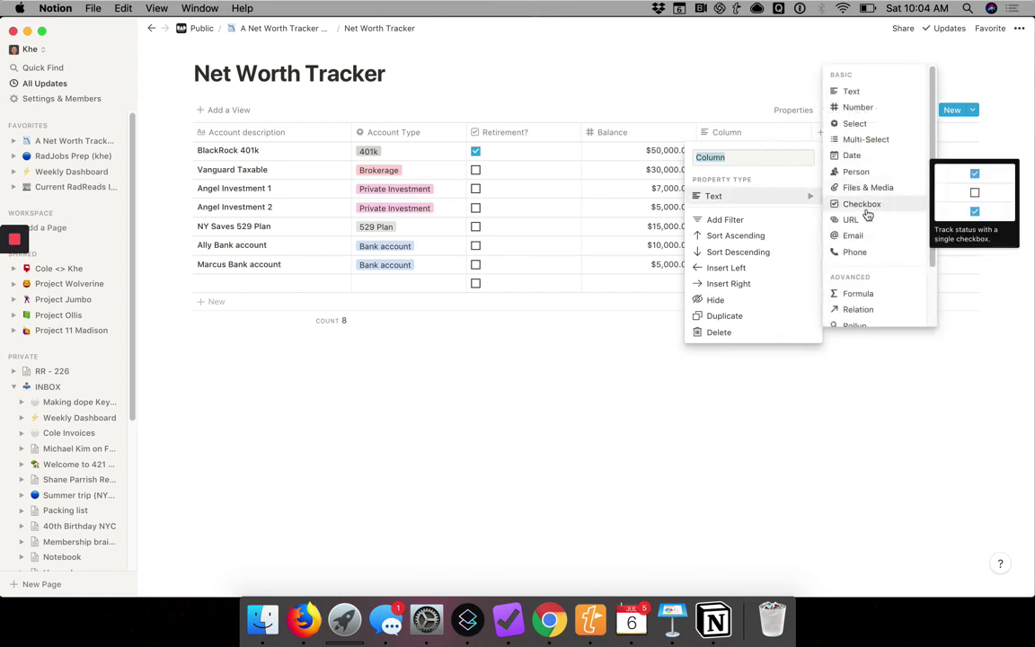
scroll(868, 220, "down", 3)
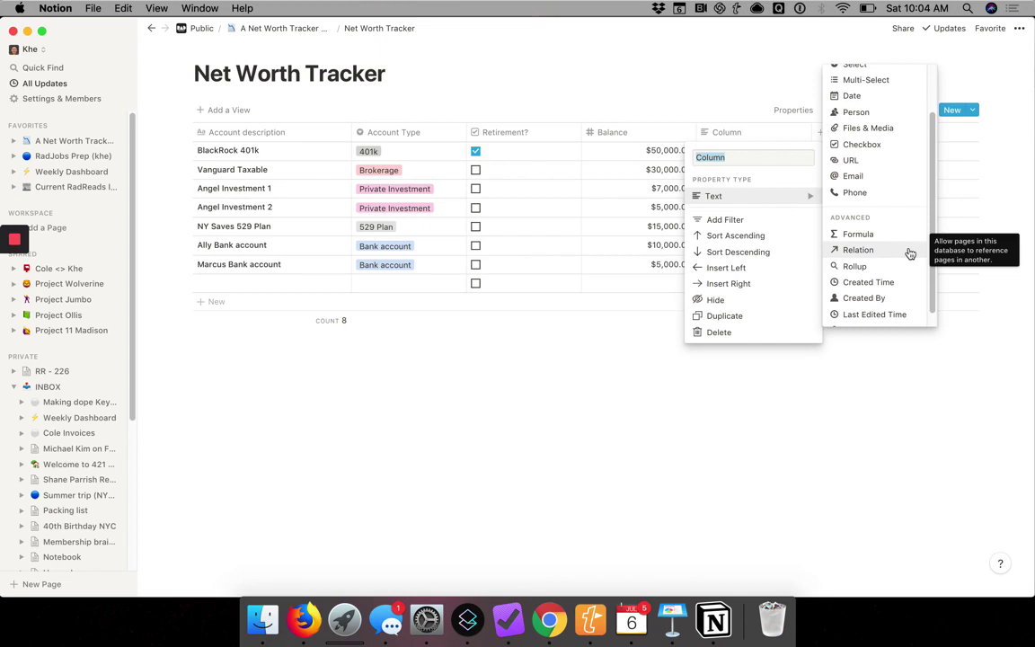
left_click(908, 251)
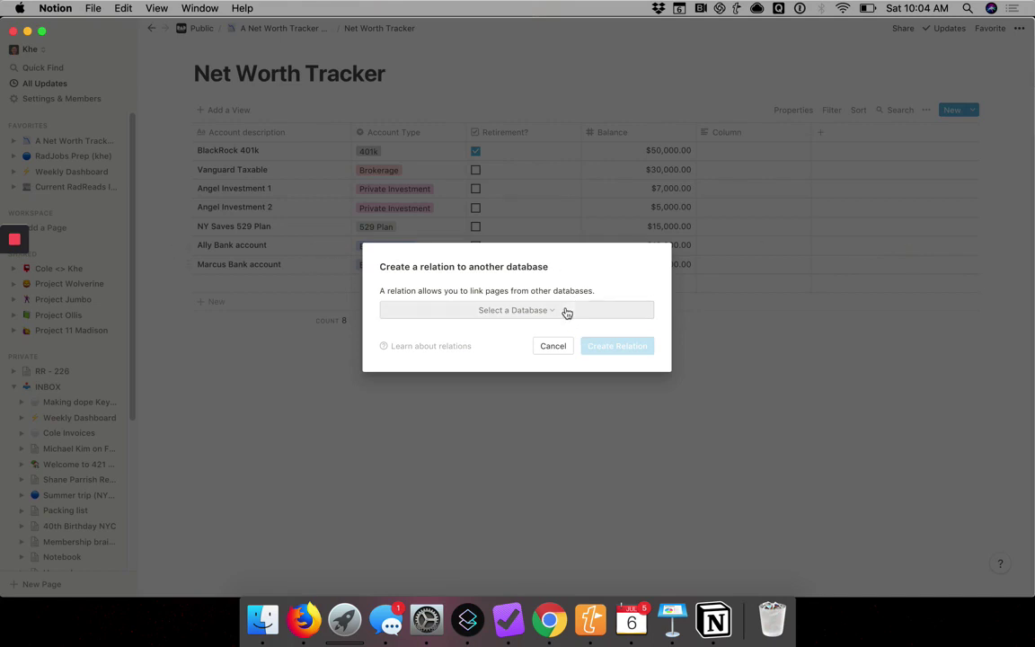
Link the Column relation to the Underlying assets database, found by searching 'underl'.
left_click(565, 310)
type("u")
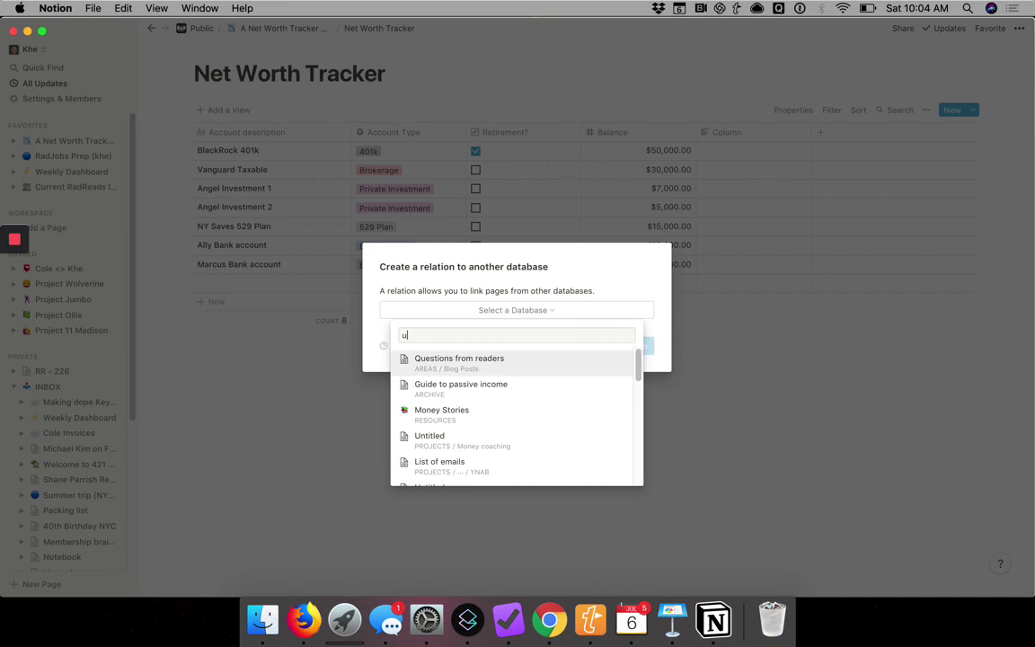
type("nderl")
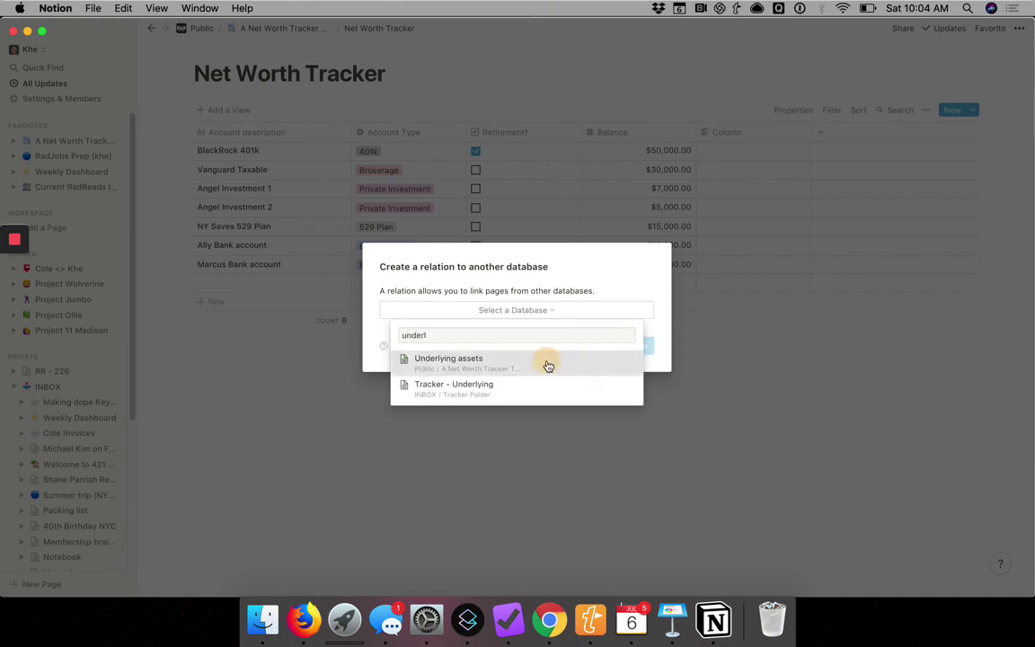
left_click(547, 364)
left_click(607, 346)
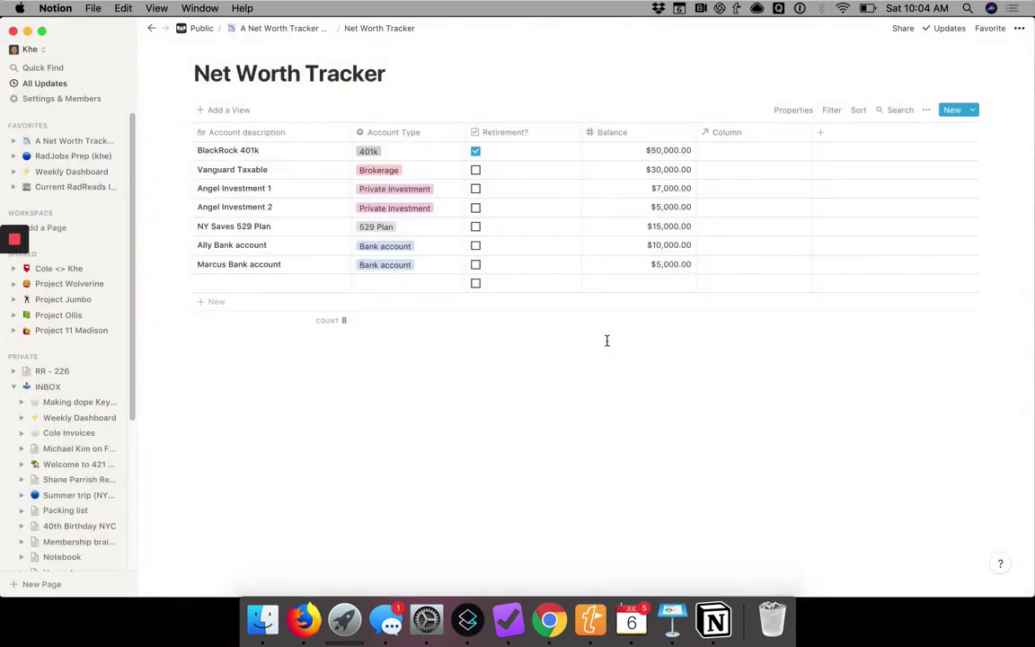
Link BlackRock 401k to Equities, Vanguard Taxable to Balanced, and Angel Investment 1 to Privates.
left_click(736, 159)
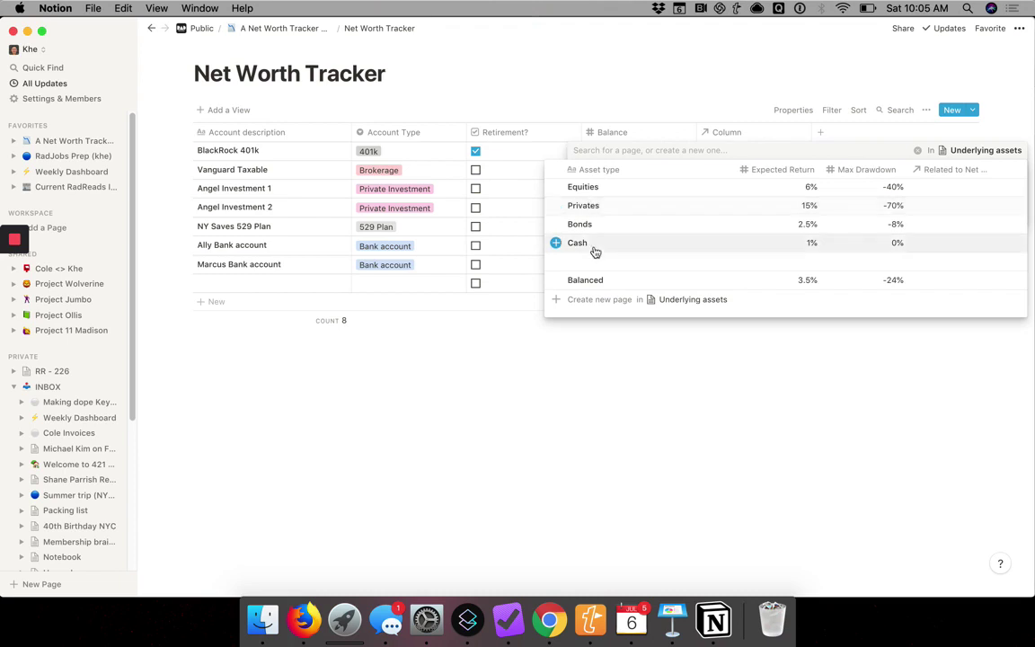
left_click(592, 191)
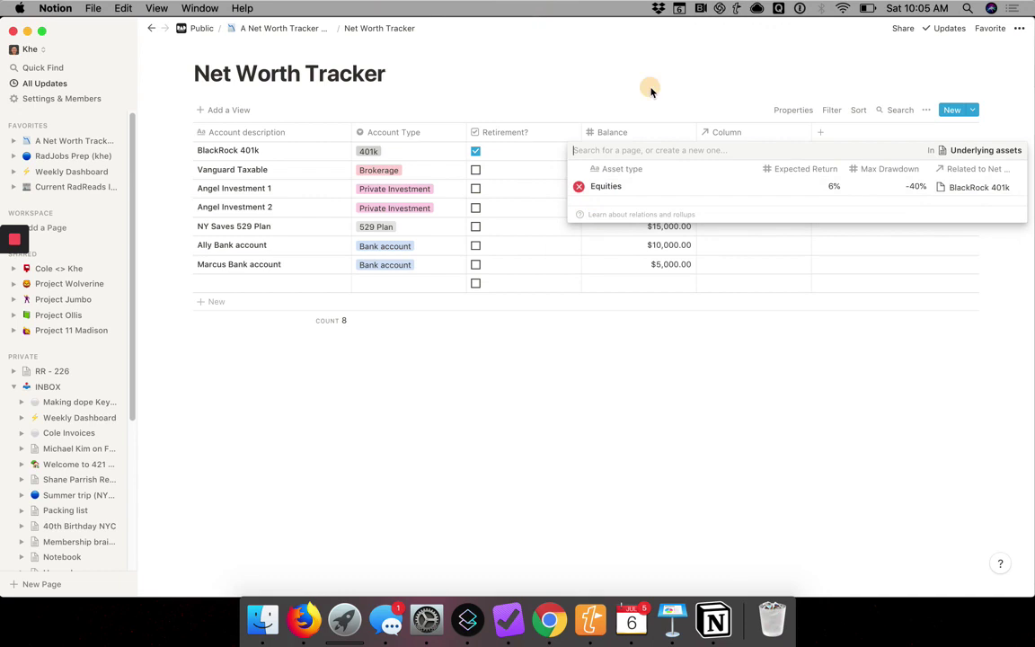
left_click(592, 79)
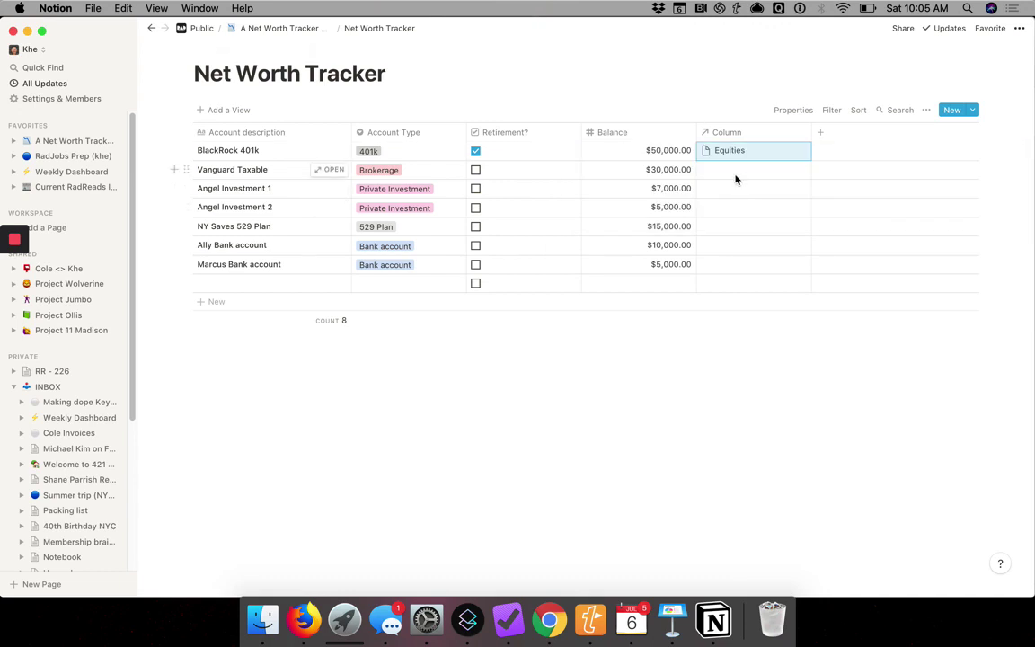
left_click(735, 173)
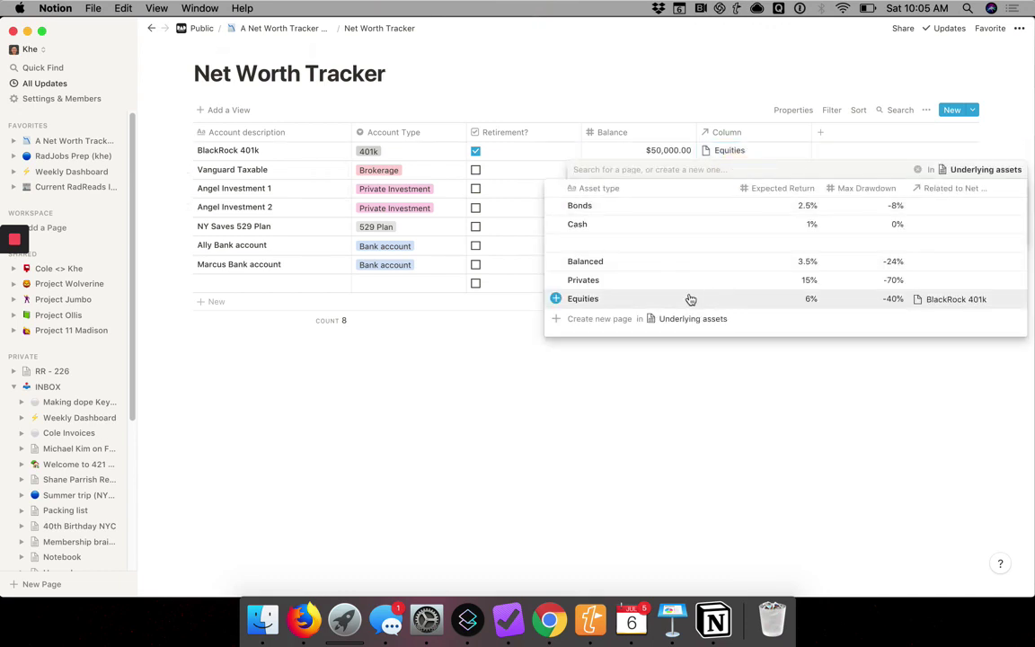
left_click(672, 263)
left_click(619, 46)
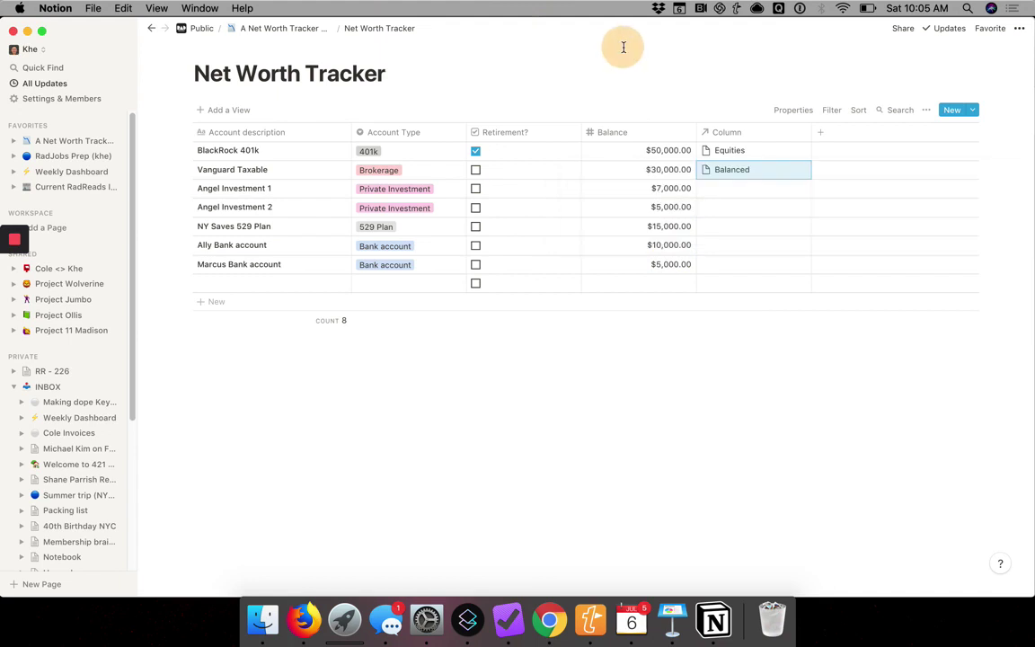
left_click(740, 193)
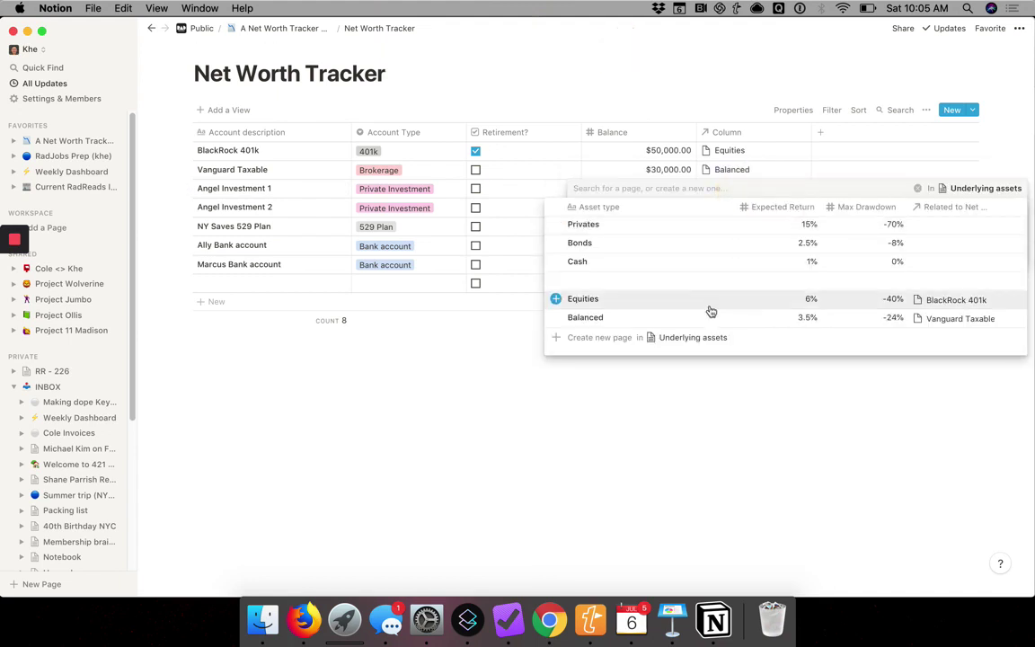
left_click(684, 226)
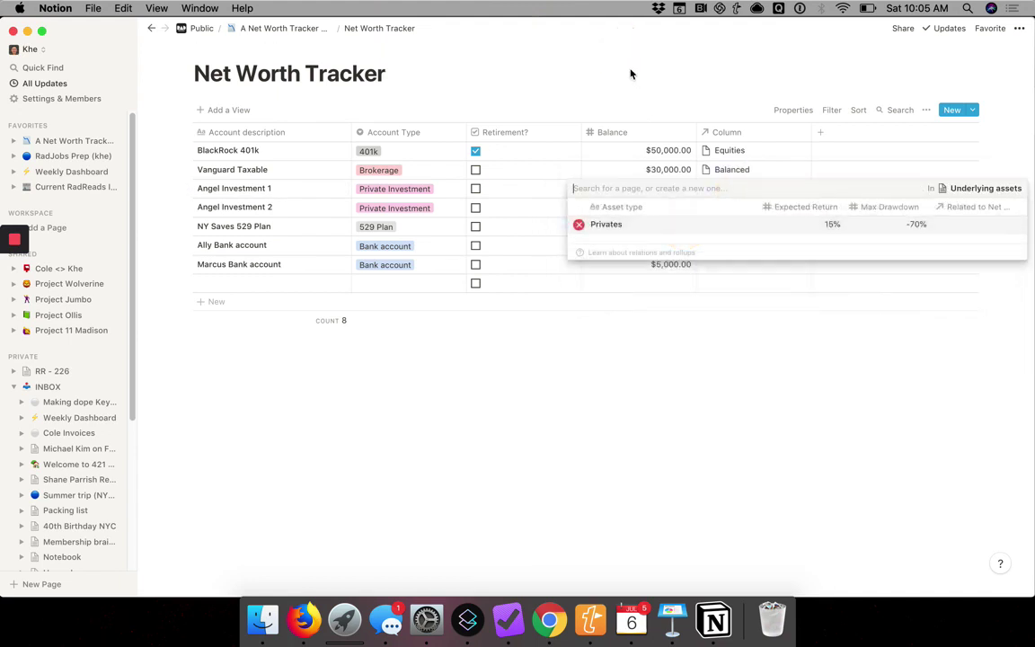
key("Escape")
Link Angel Investment 2 to Privates, NY Saves 529 Plan to Equities, and Ally and Marcus banks to Cash.
left_click(742, 207)
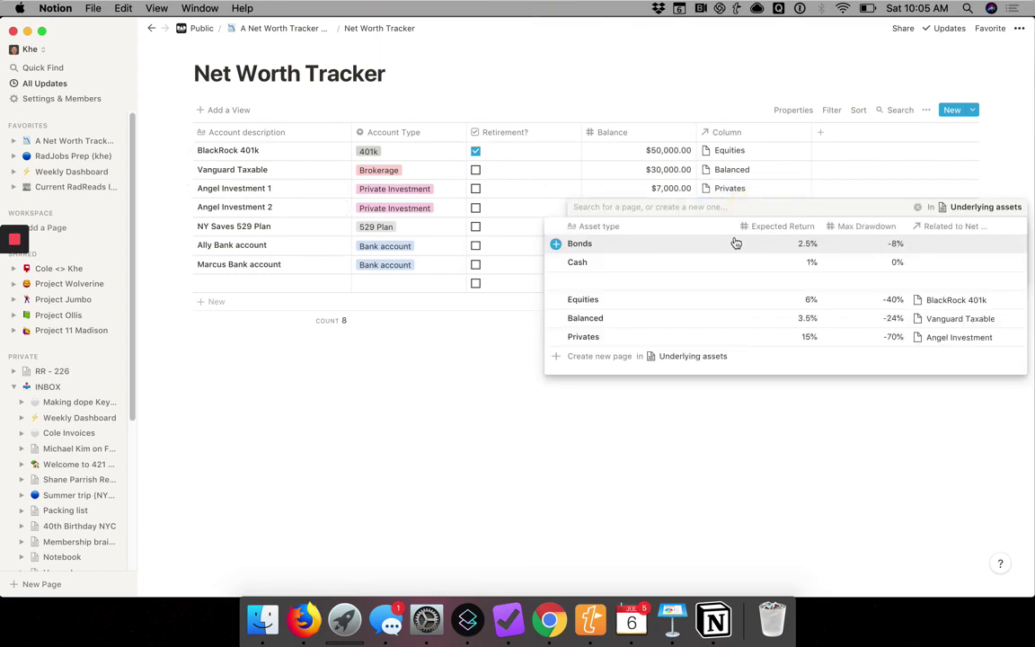
left_click(735, 337)
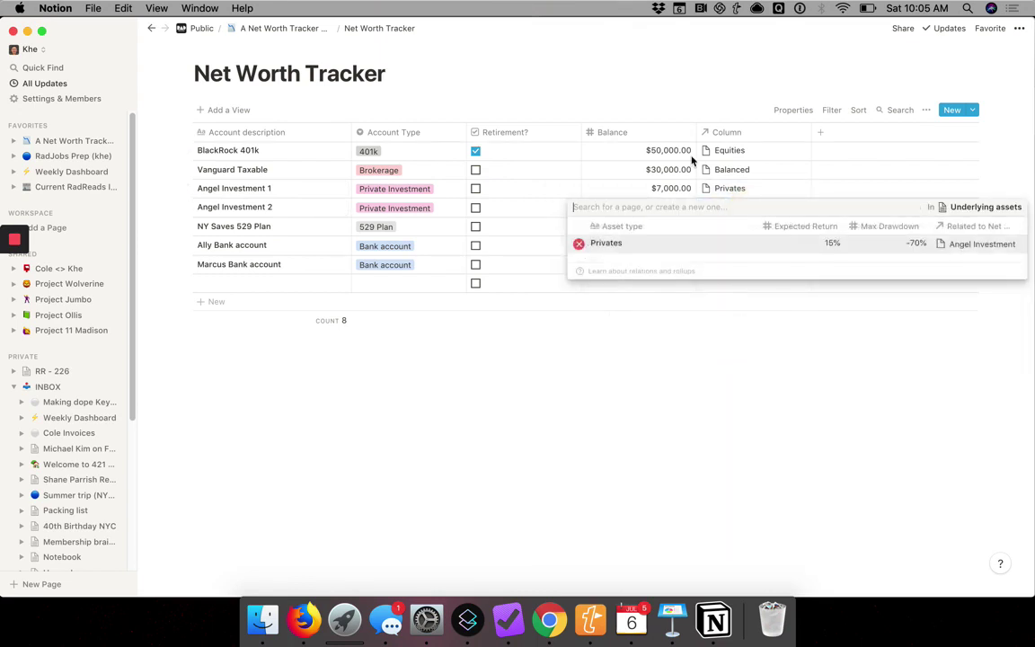
left_click(591, 67)
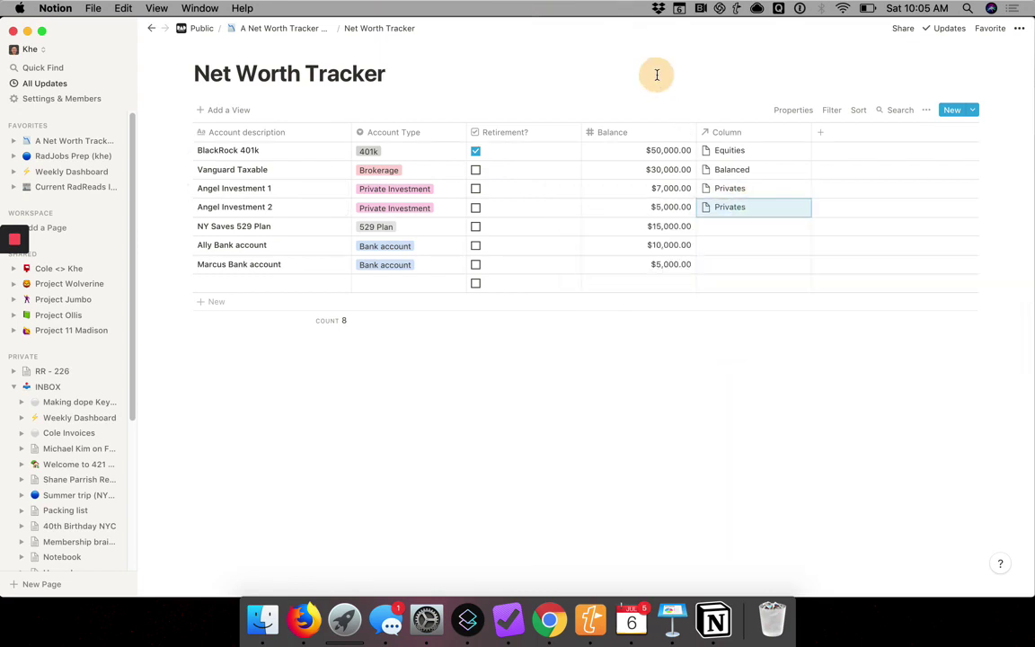
left_click(736, 230)
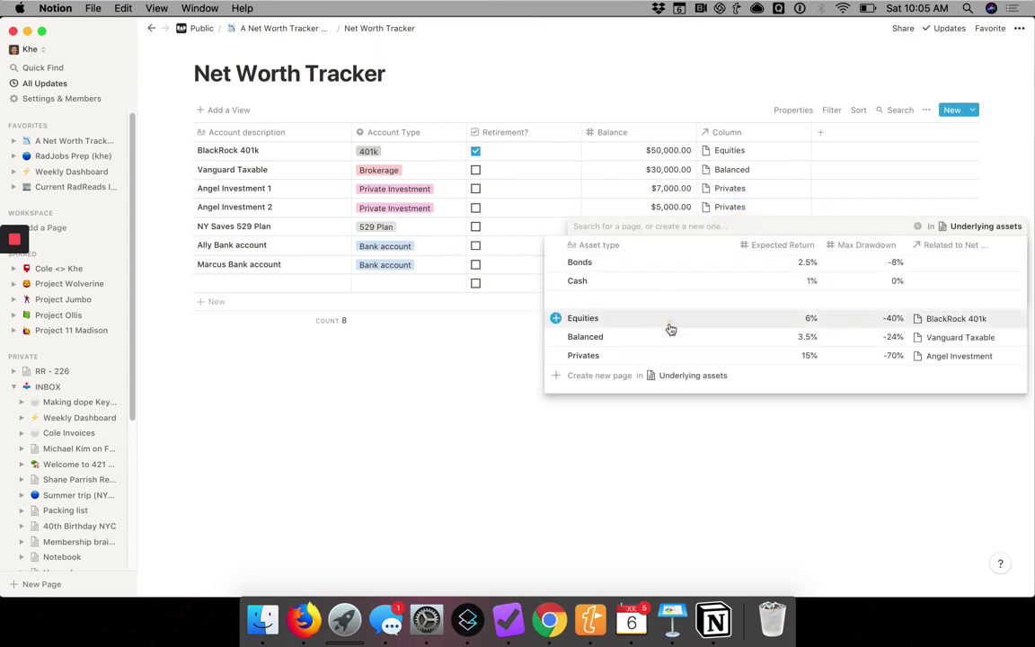
left_click(670, 329)
left_click(579, 59)
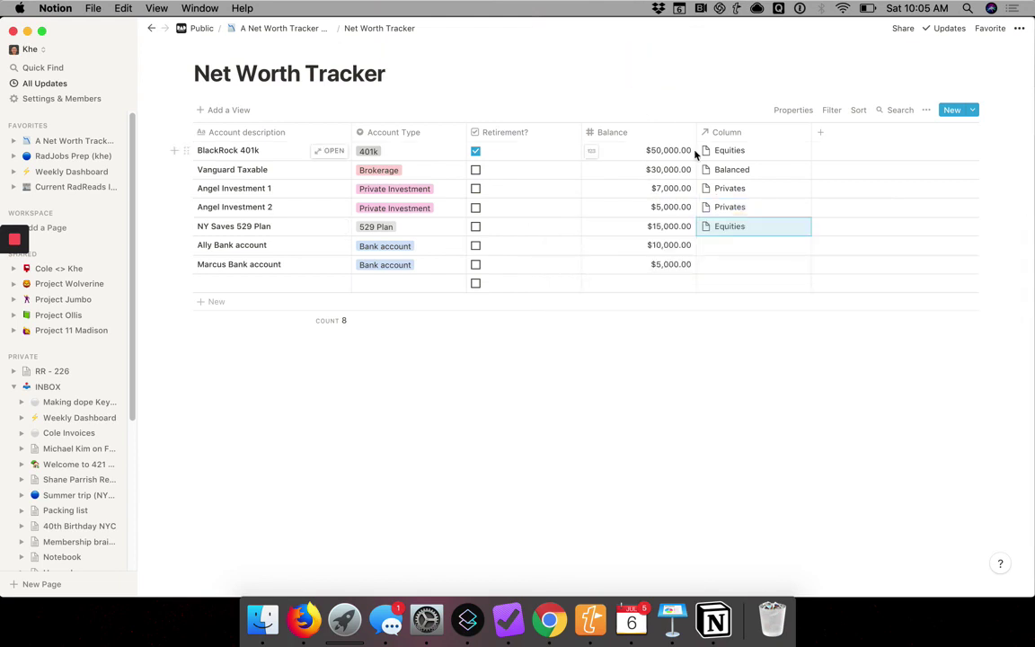
left_click(760, 246)
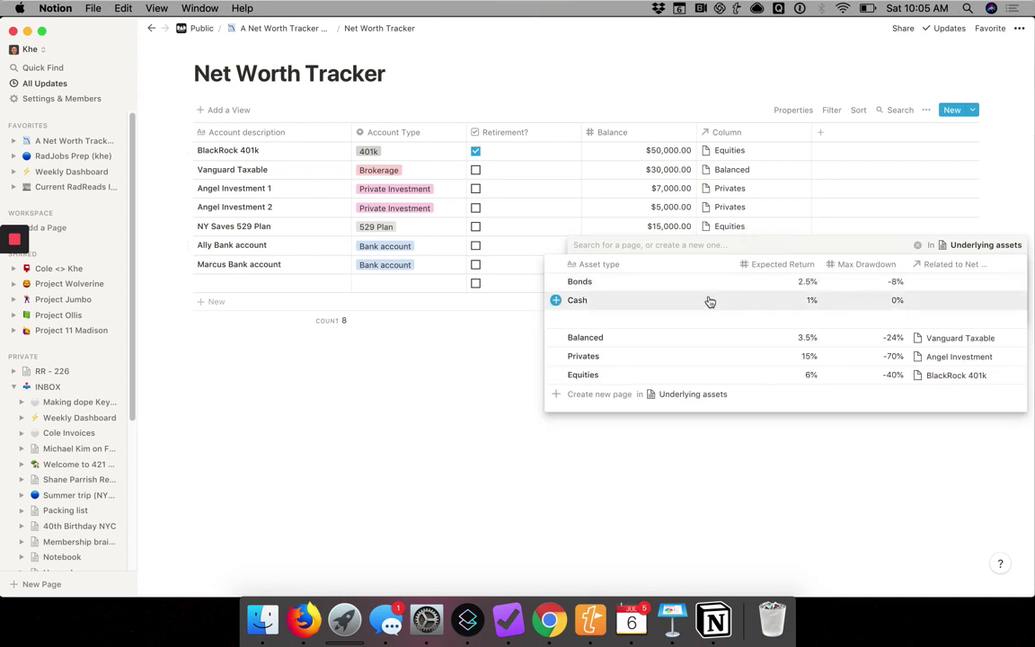
left_click(709, 302)
left_click(724, 351)
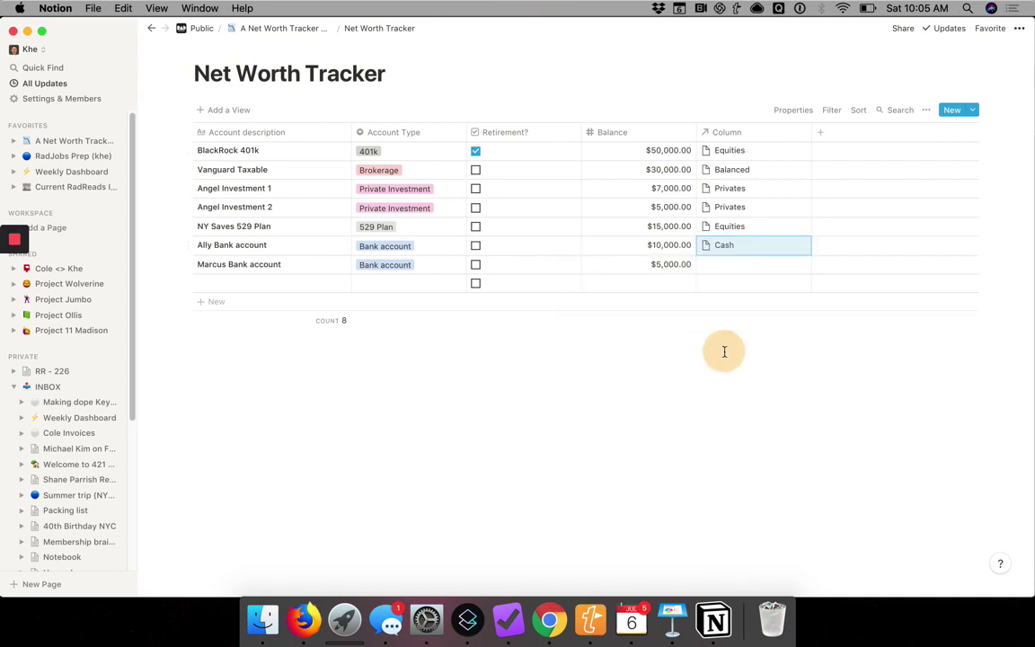
left_click(725, 267)
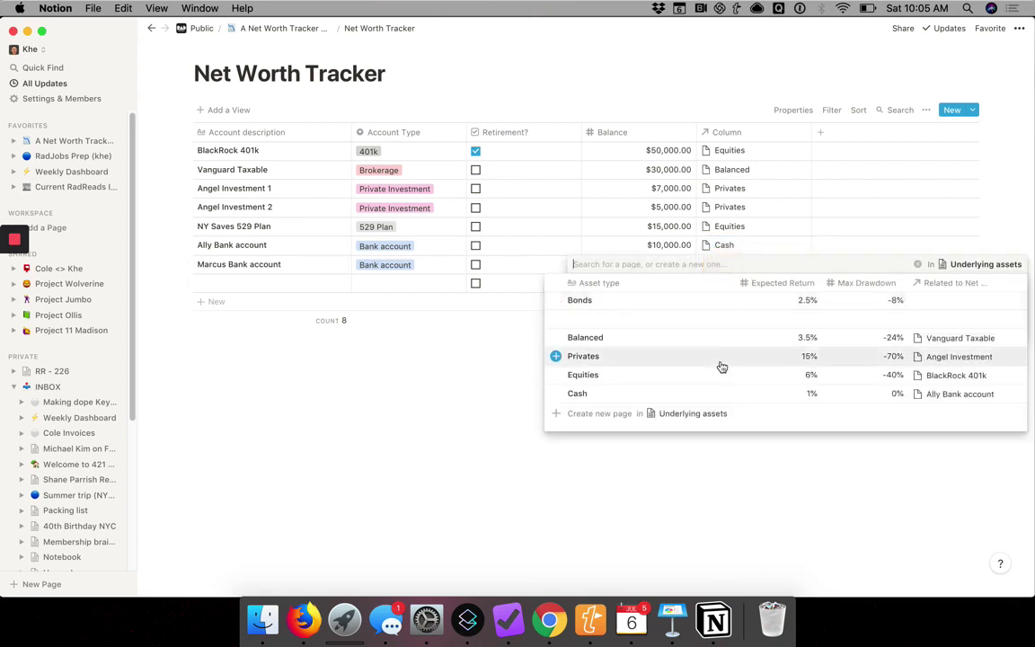
left_click(723, 394)
left_click(683, 354)
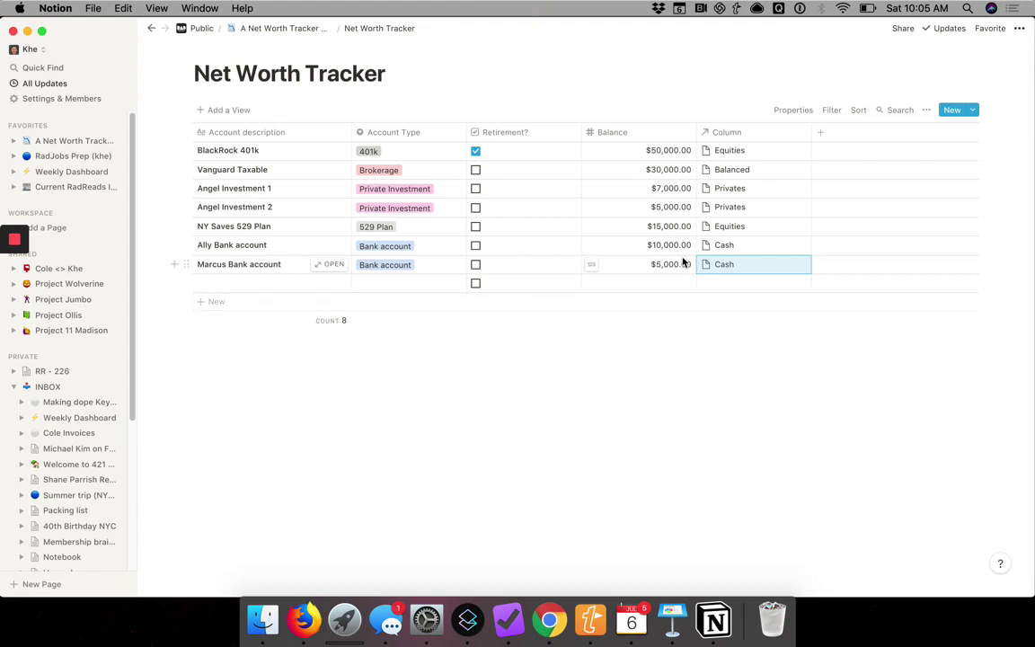
Add a new column named 'Expected Return' and scroll its property type list toward Rollup.
left_click(824, 138)
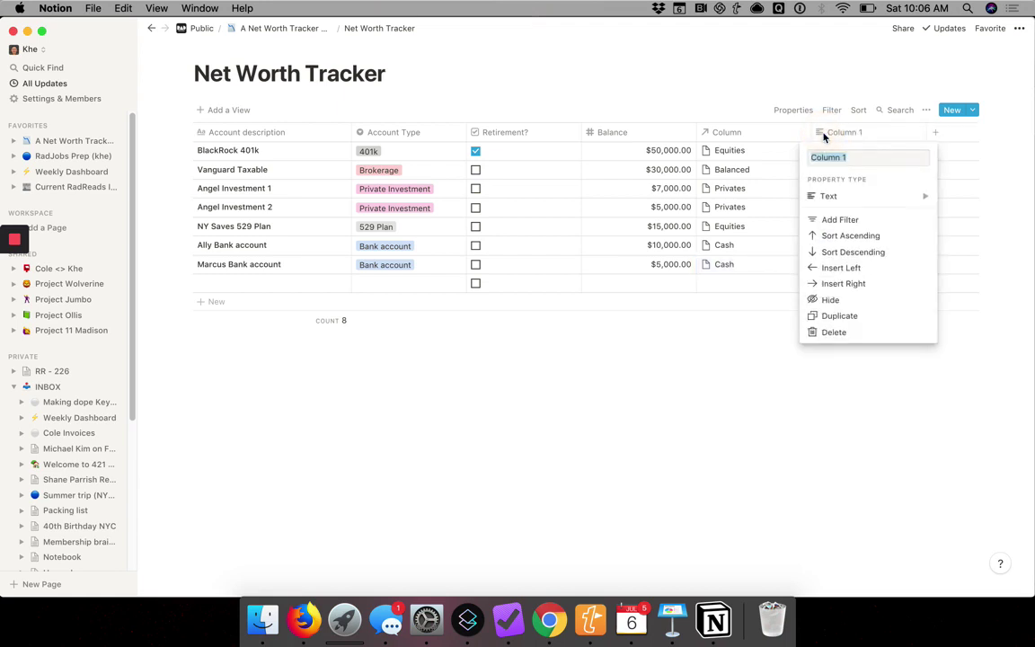
type("Expected Return")
mouse_move(857, 203)
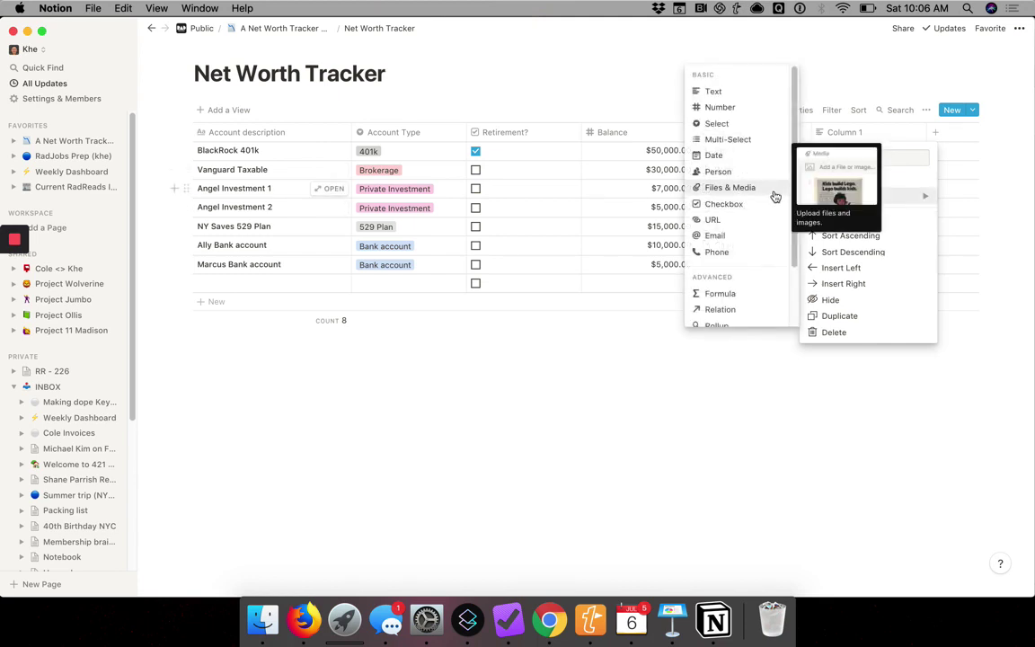
scroll(745, 207, "down", 3)
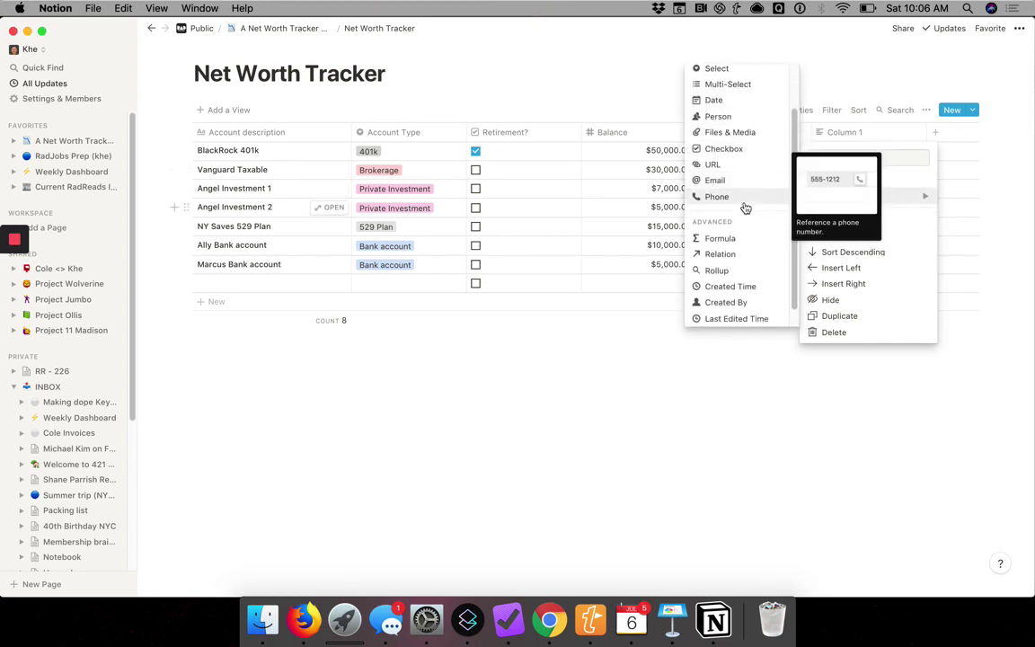
Make Expected Return a rollup and check its relation options without choosing one.
left_click(749, 267)
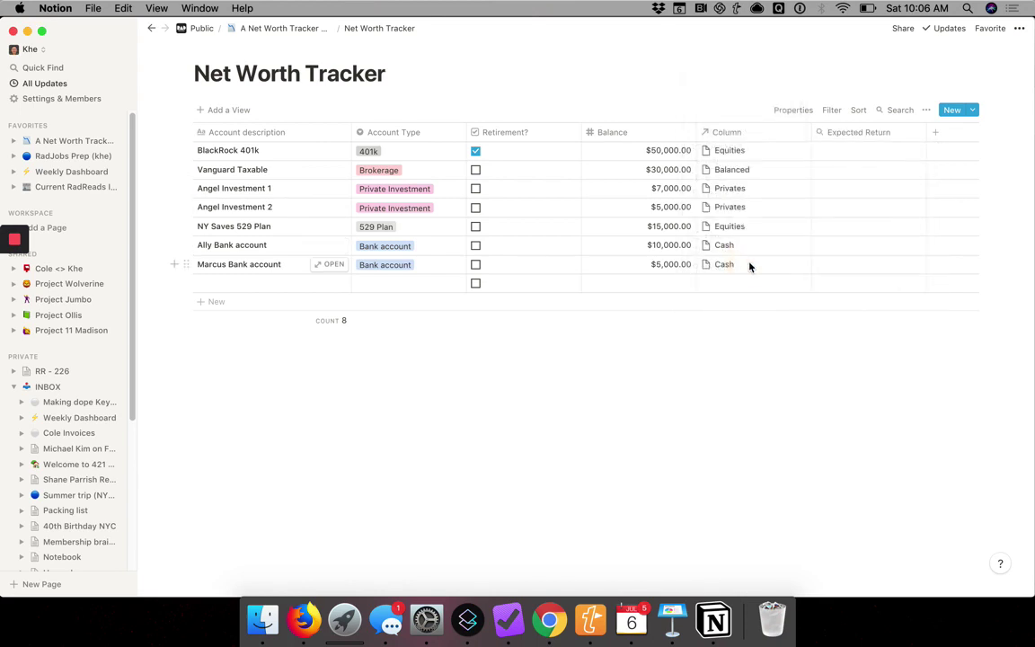
left_click(867, 159)
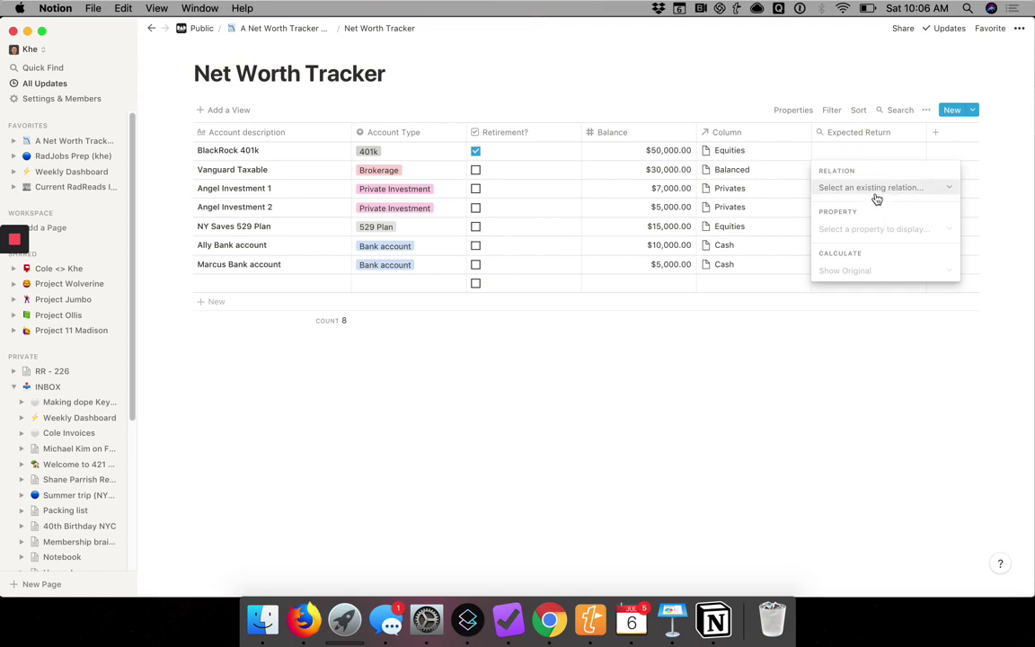
left_click(876, 198)
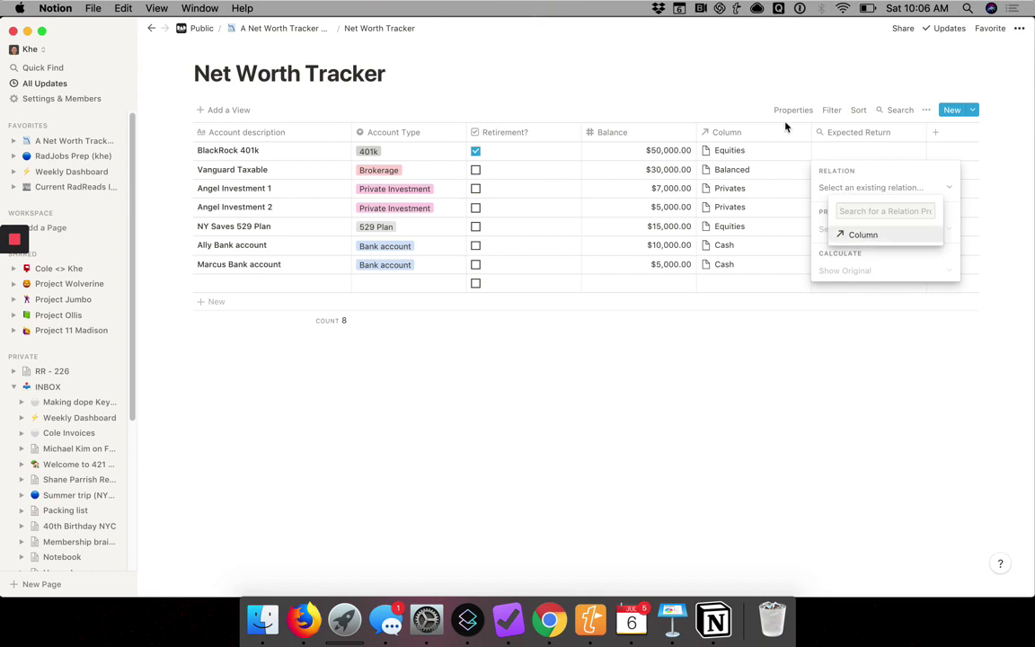
left_click(732, 83)
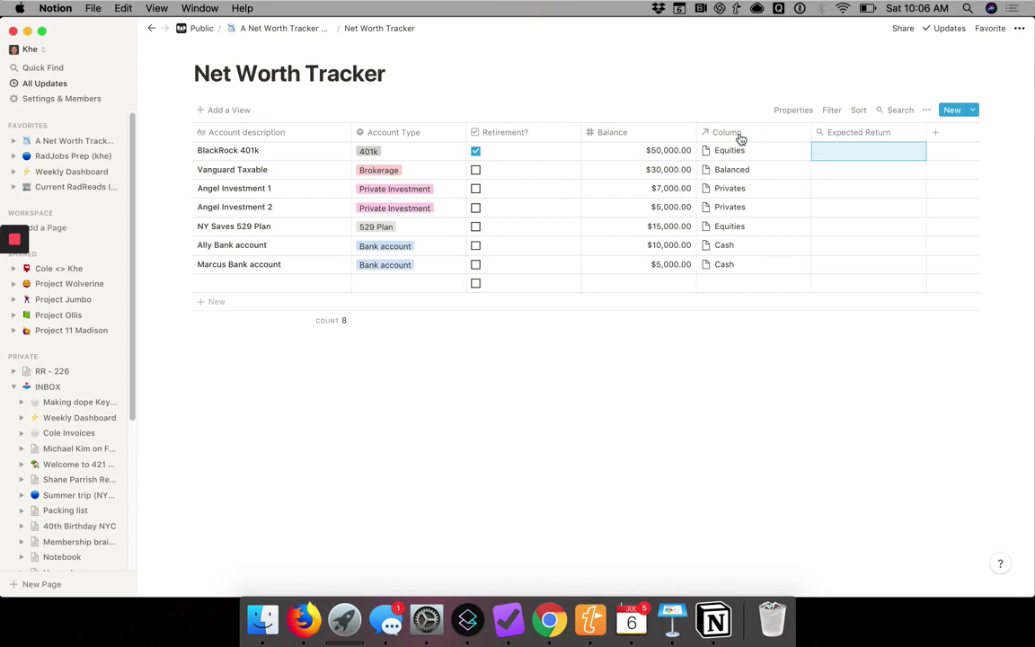
Rename the Column relation property to 'Underlying Type'.
left_click(733, 135)
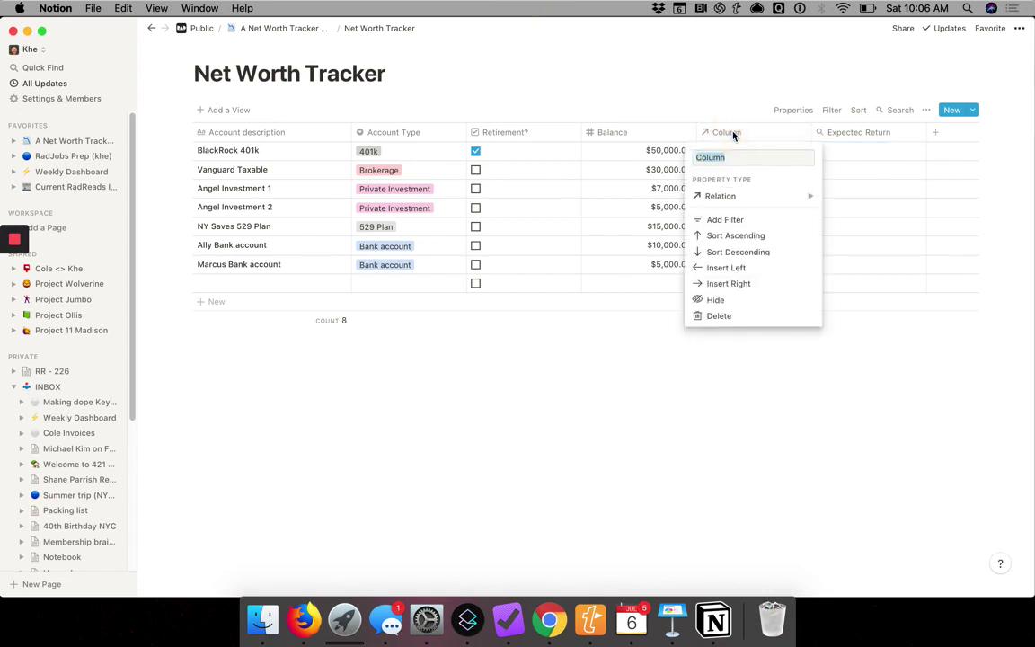
type("Ybd")
key("BackSpace")
key("BackSpace")
key("BackSpace")
type("Underlying Type")
key("Return")
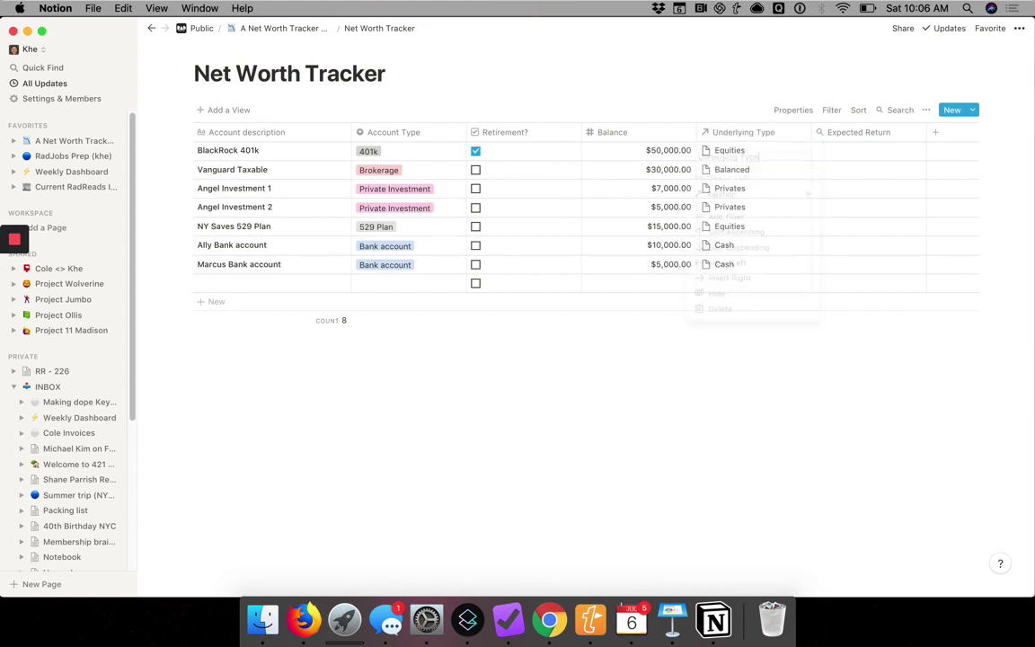
Configure the Expected Return rollup: Underlying Type relation, Expected Return property, Show Original.
left_click(885, 137)
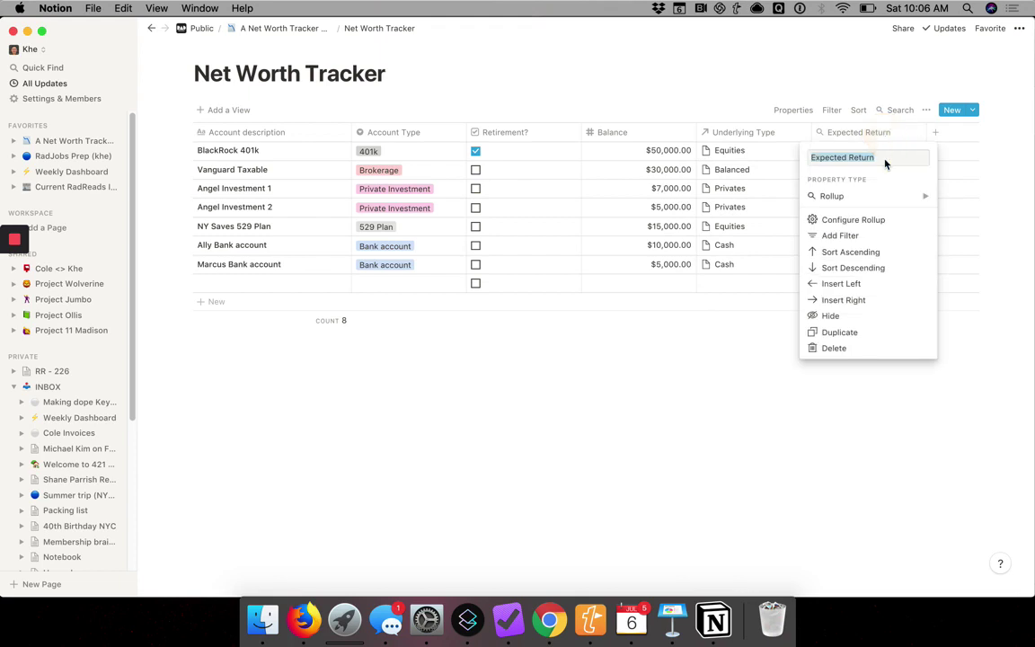
left_click(885, 222)
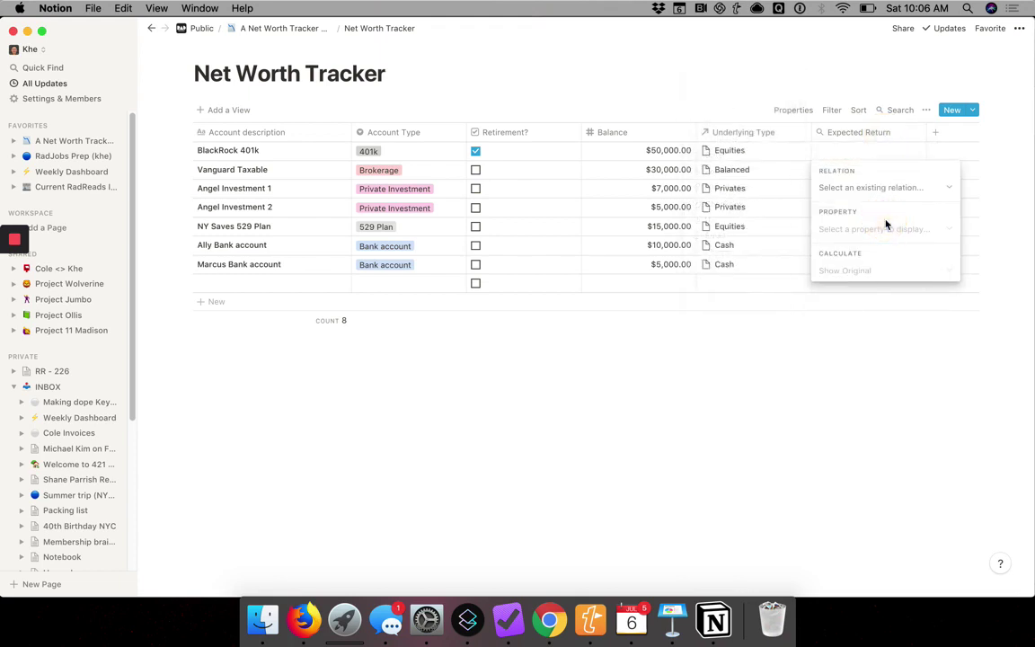
left_click(876, 189)
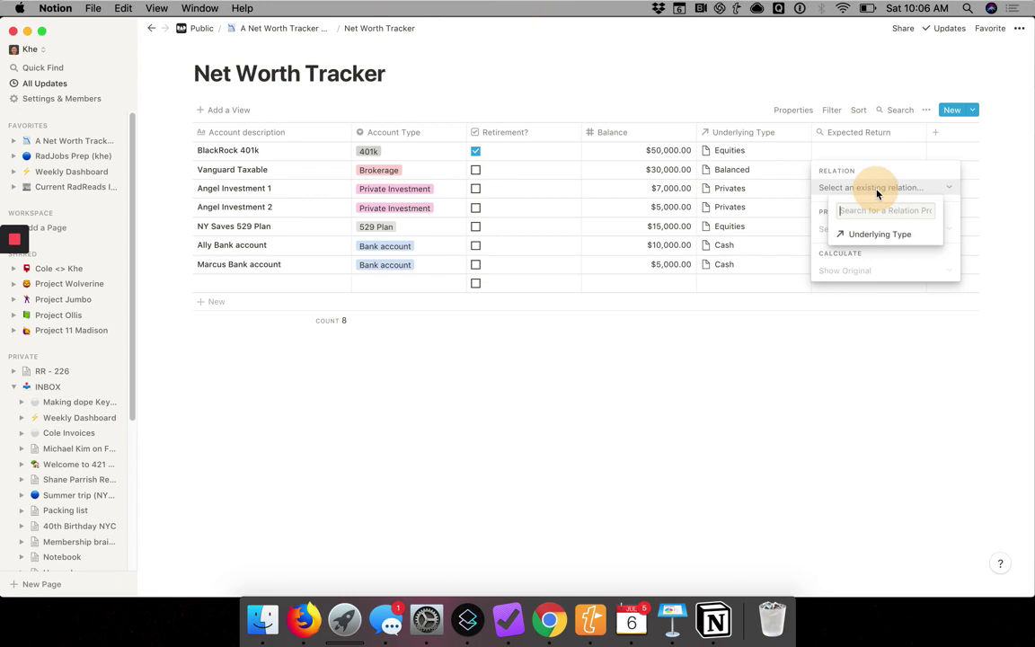
left_click(880, 237)
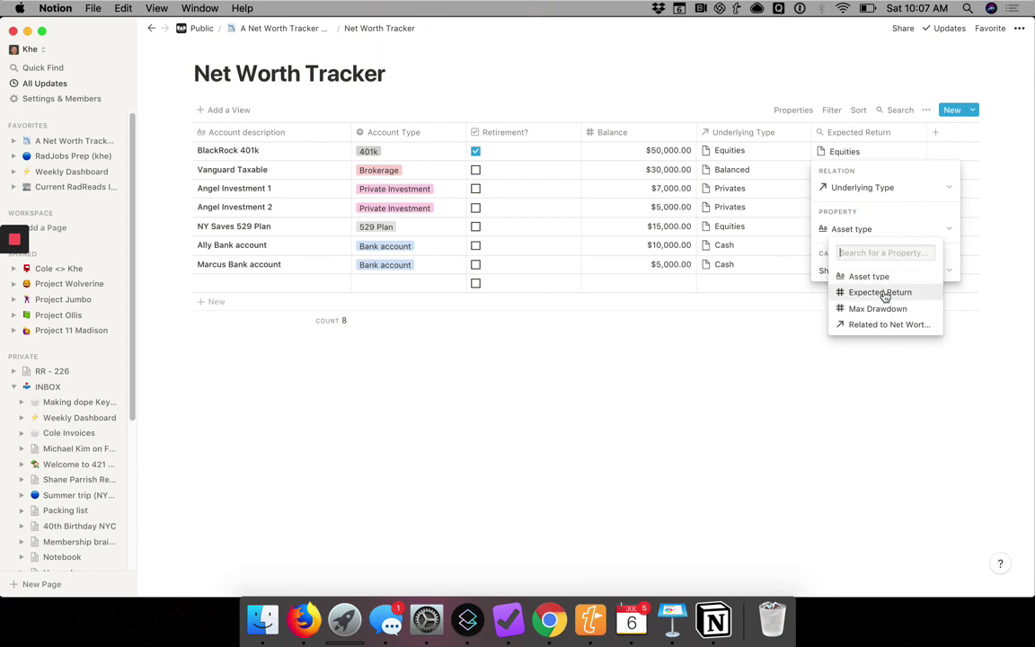
left_click(885, 294)
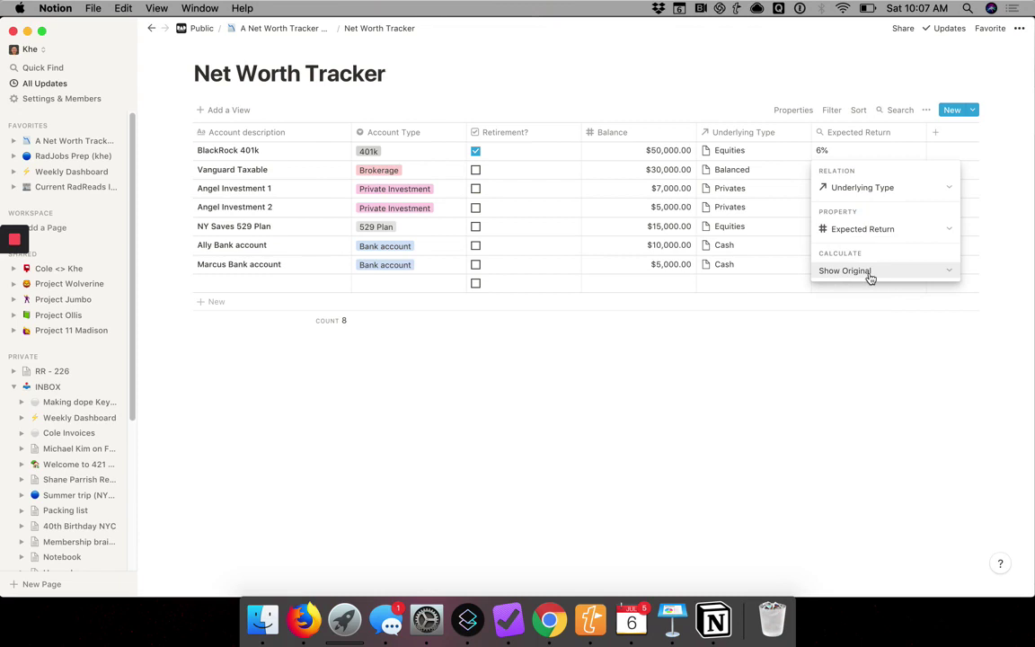
left_click(868, 273)
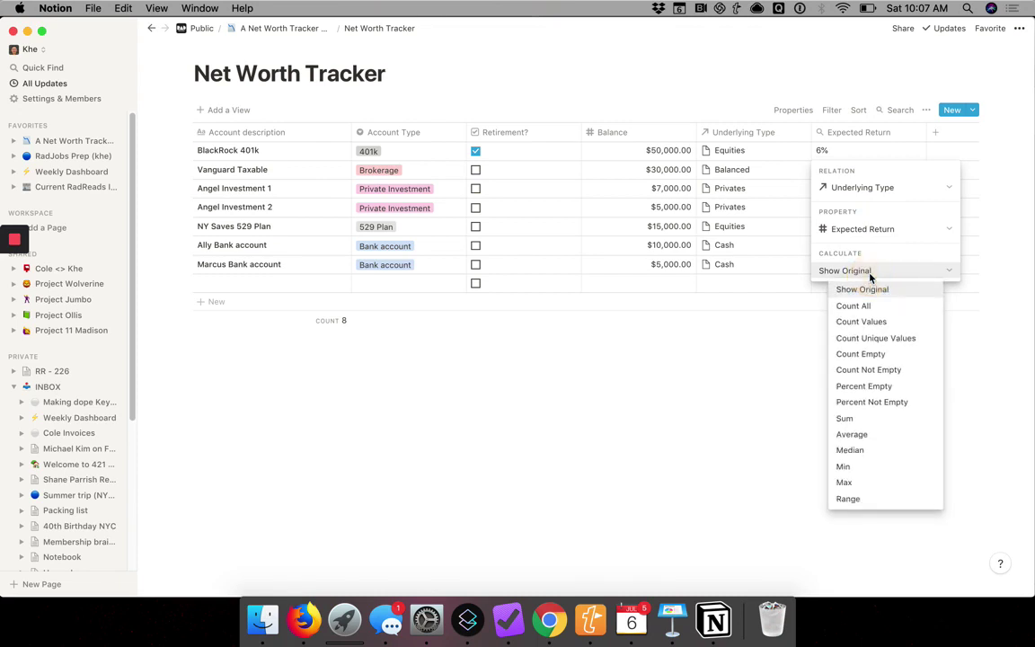
left_click(869, 273)
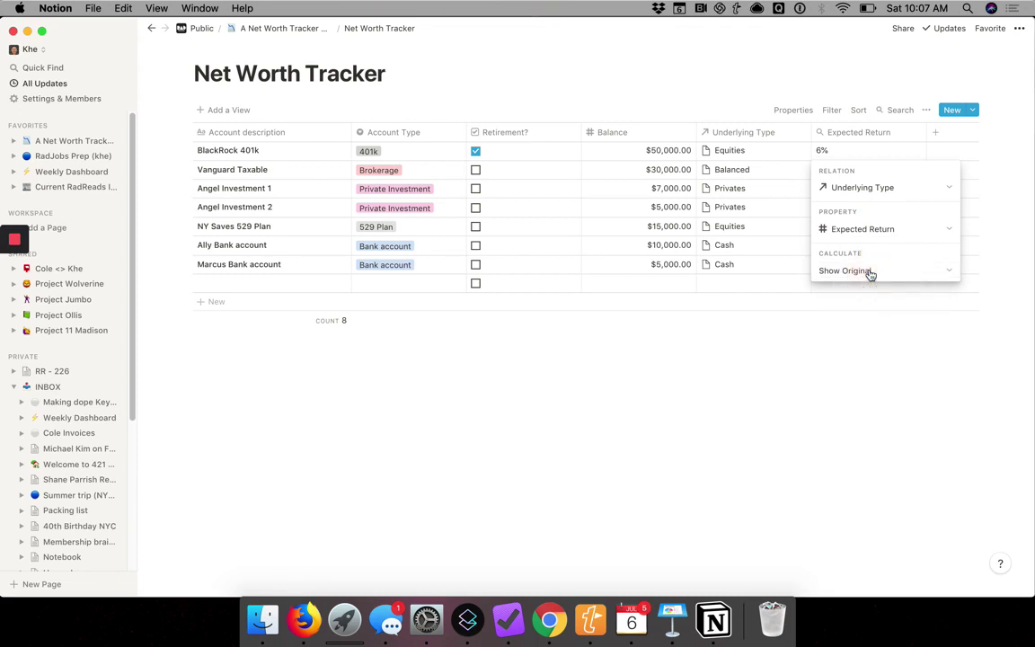
left_click(810, 90)
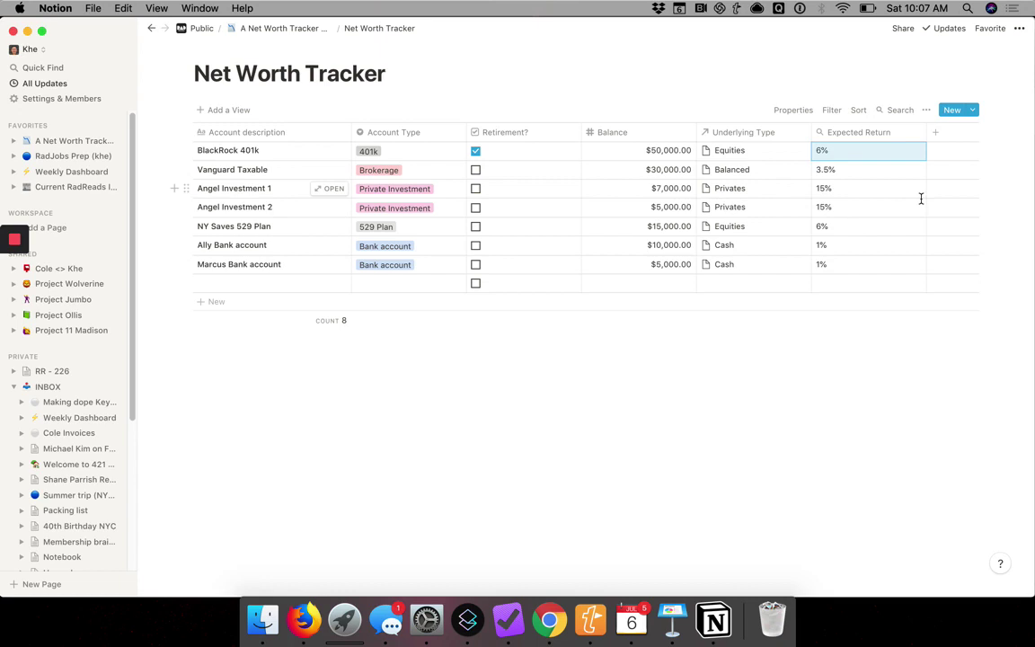
Add a 'Max Loss' column, cancel a Relation attempt, and reopen its property type list.
left_click(957, 135)
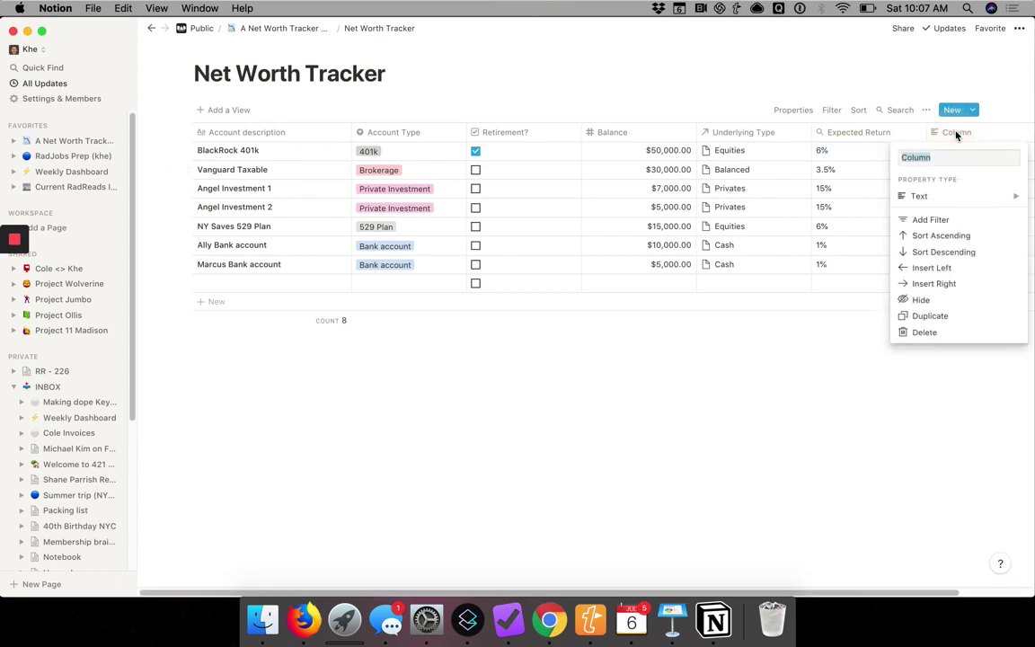
type("Max Loss")
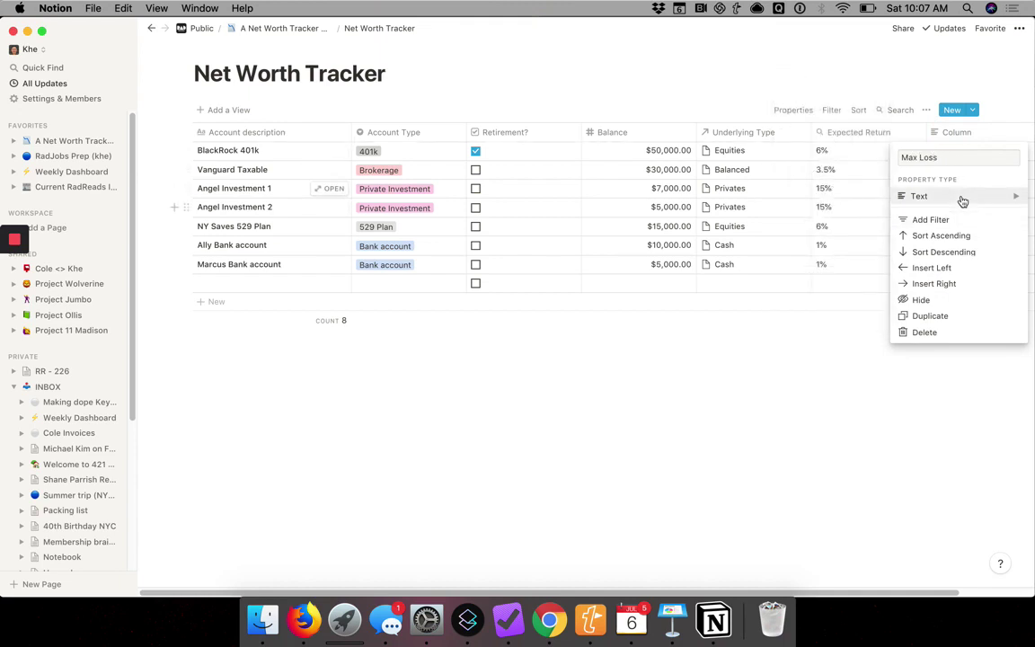
left_click(918, 196)
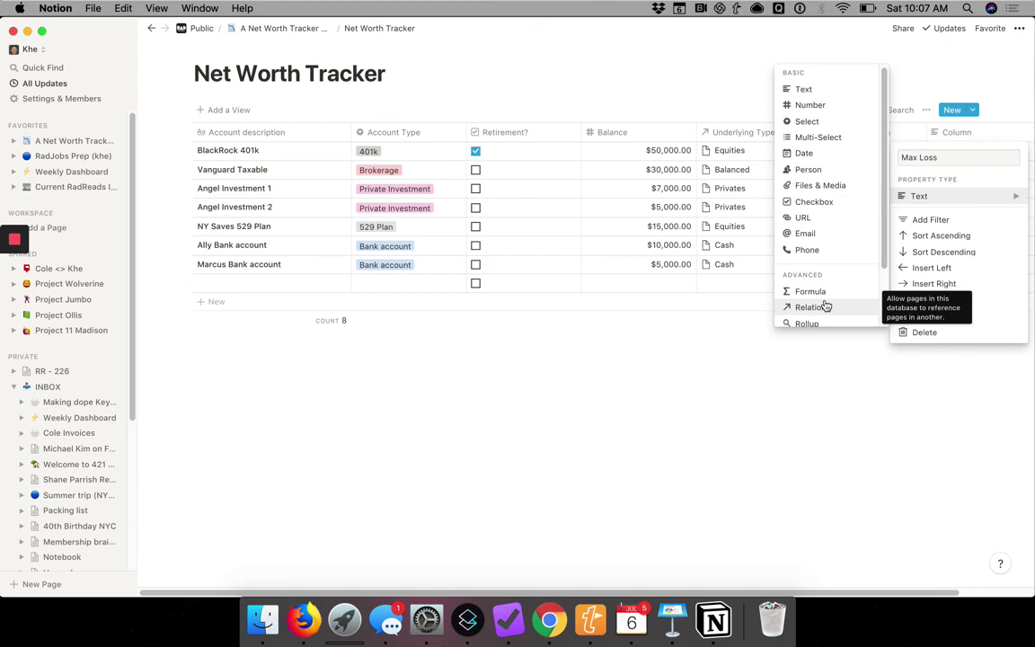
left_click(825, 307)
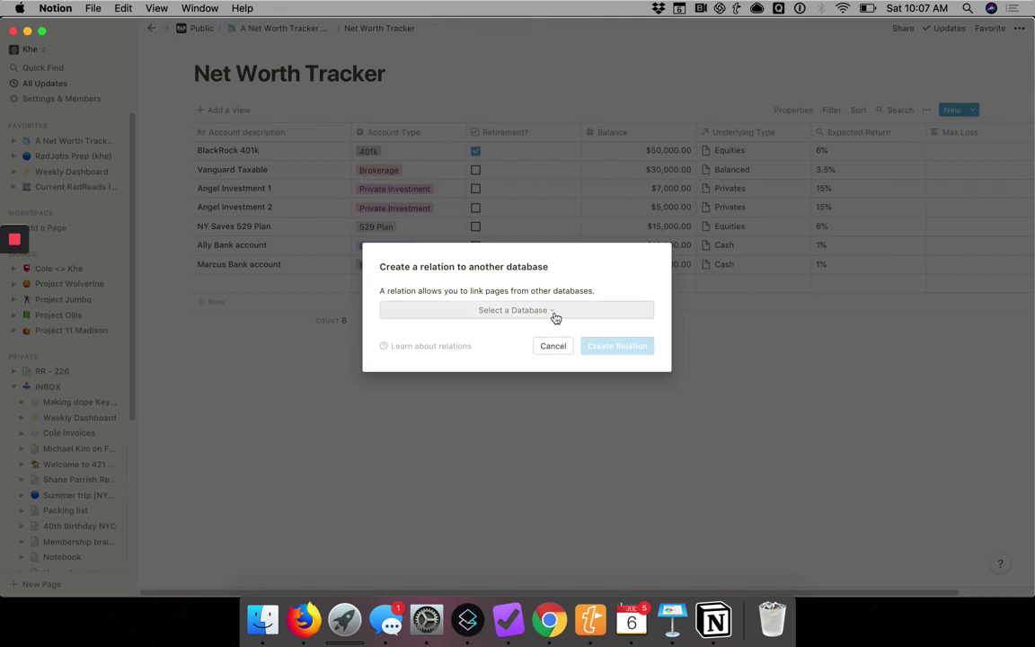
left_click(553, 346)
left_click(958, 135)
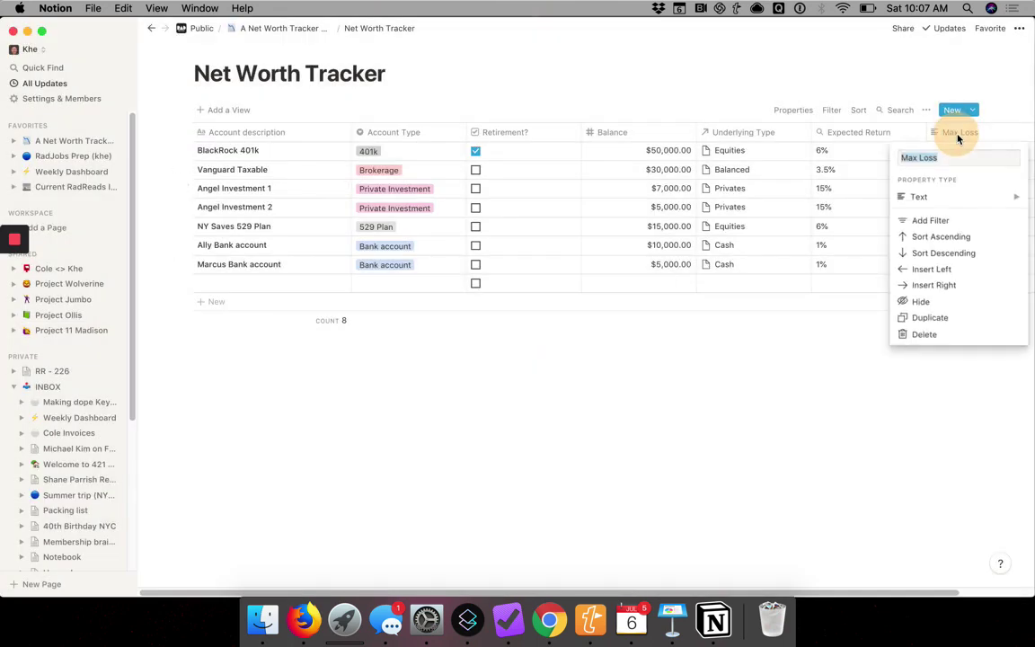
left_click(970, 197)
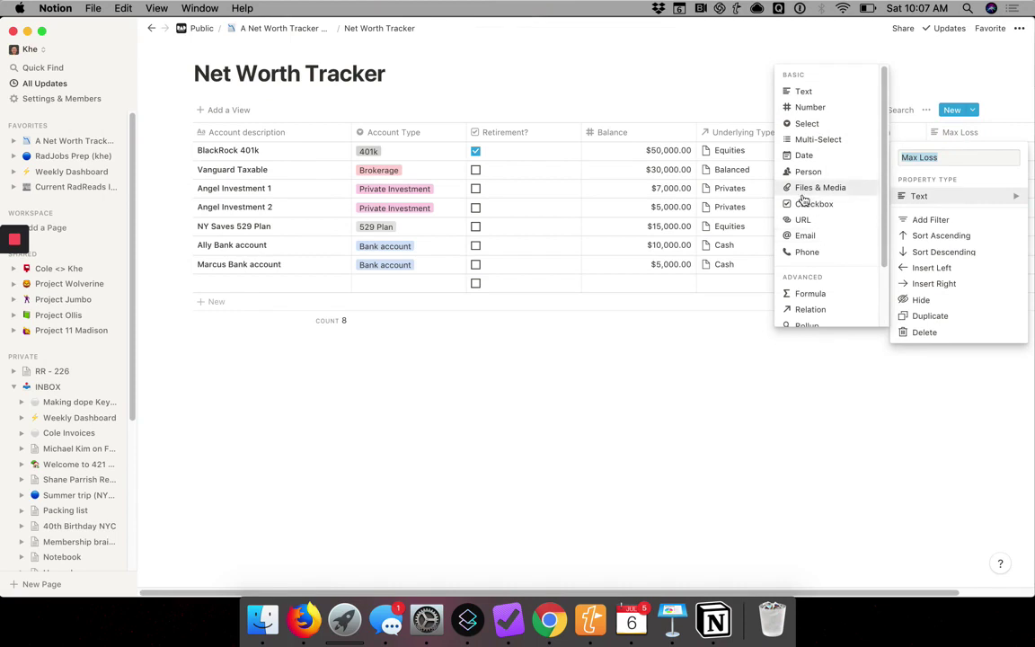
scroll(813, 252, "down", 1)
Make Max Loss a rollup of Max Drawdown through the Underlying Type relation.
left_click(821, 298)
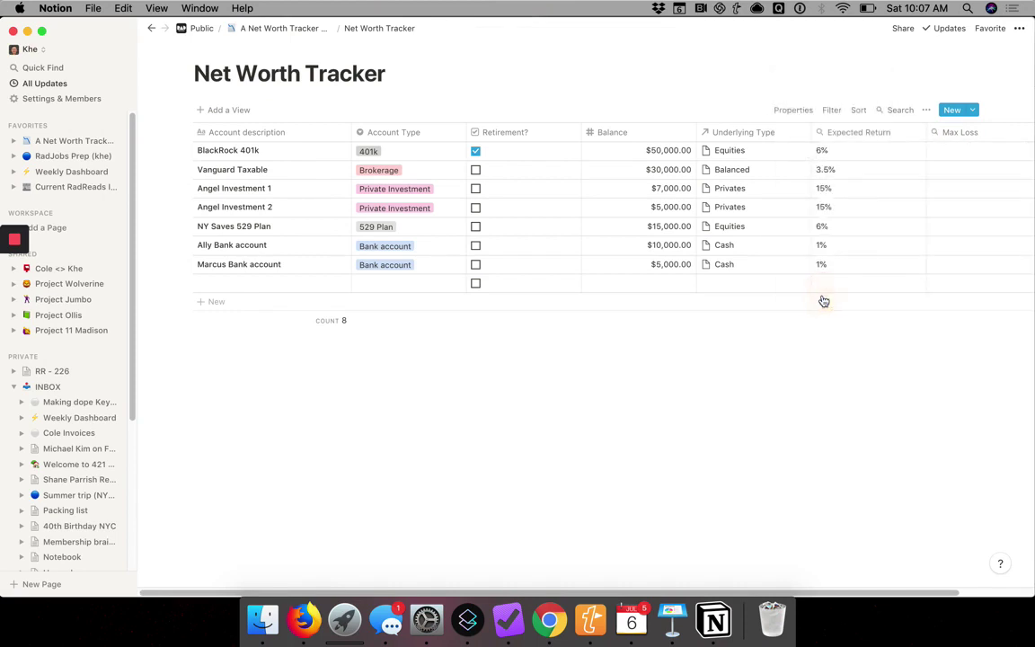
left_click(931, 134)
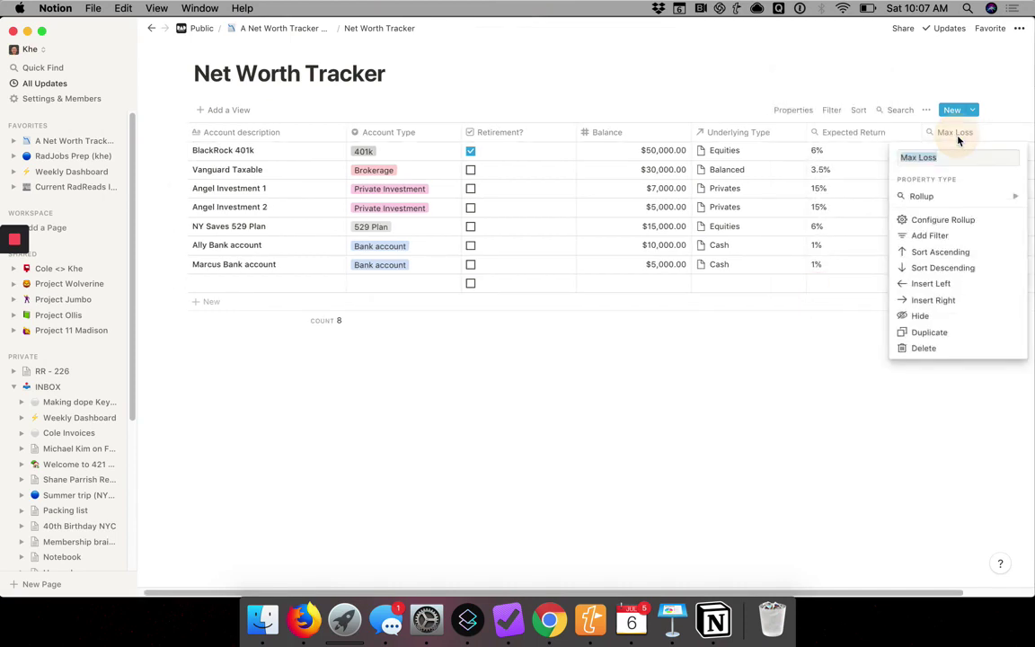
left_click(951, 219)
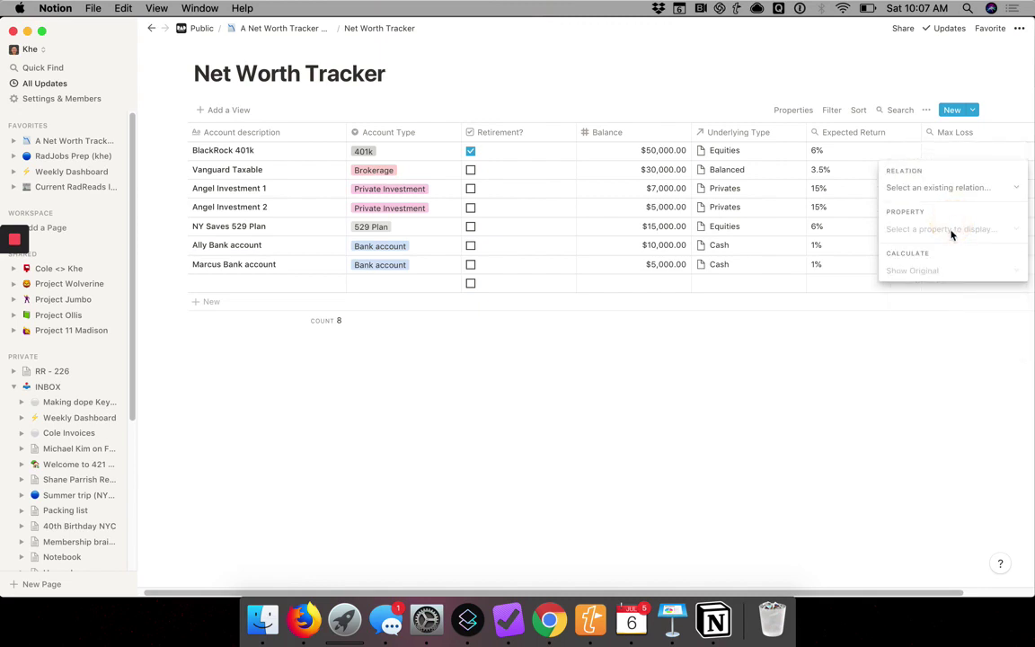
left_click(939, 187)
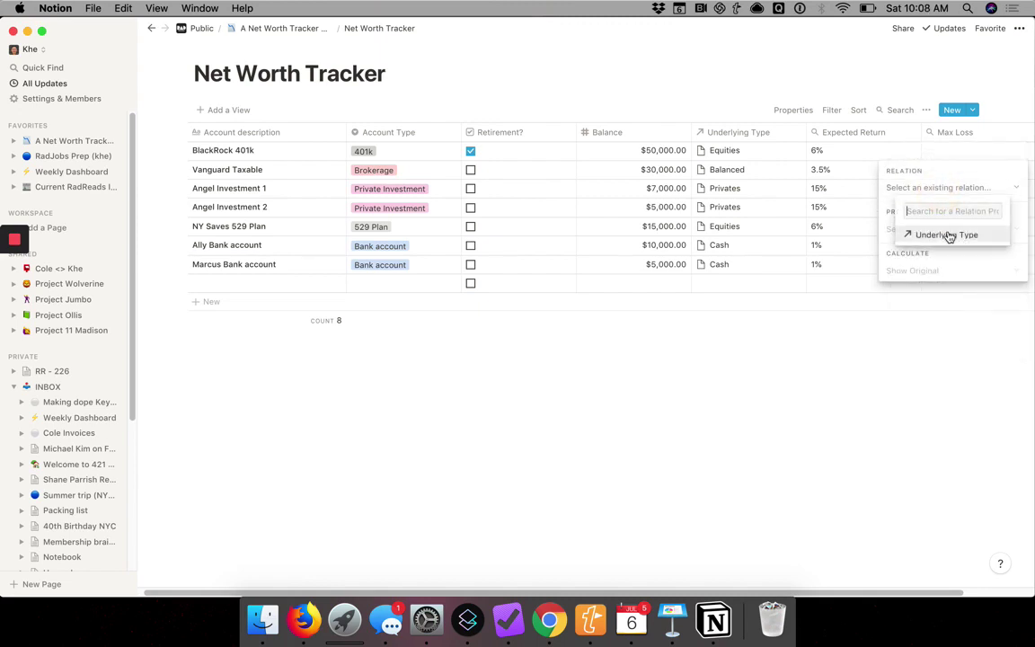
left_click(948, 236)
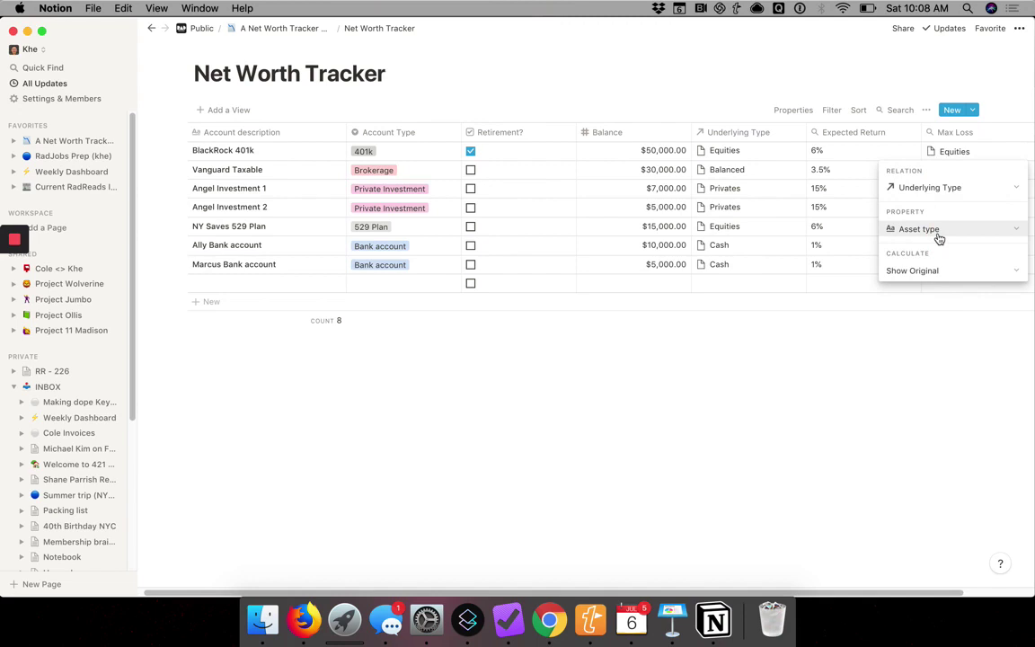
left_click(939, 235)
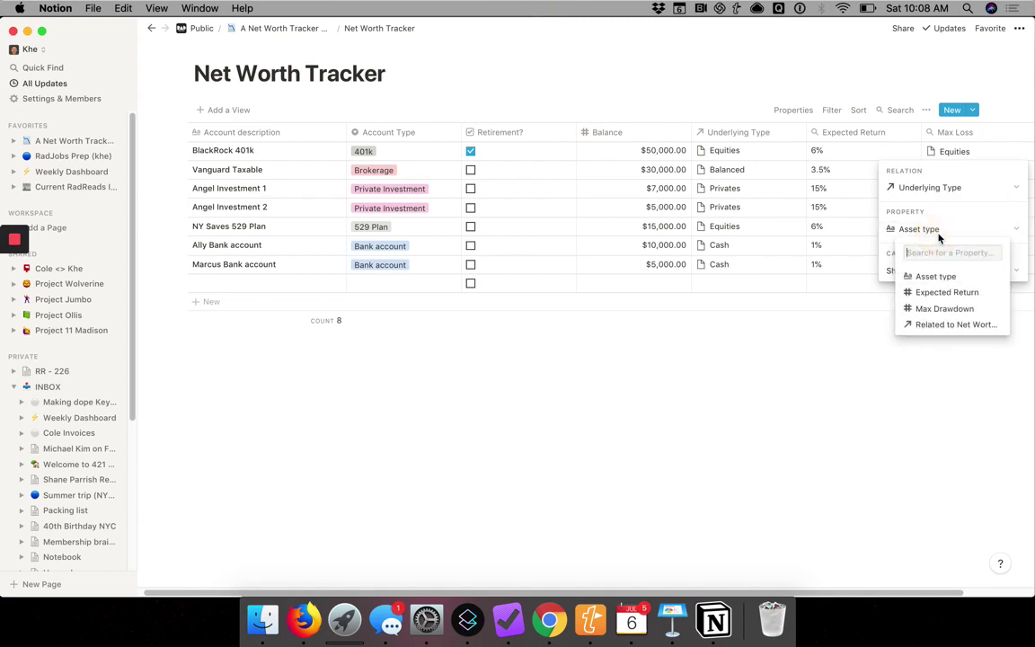
left_click(946, 308)
key("Escape")
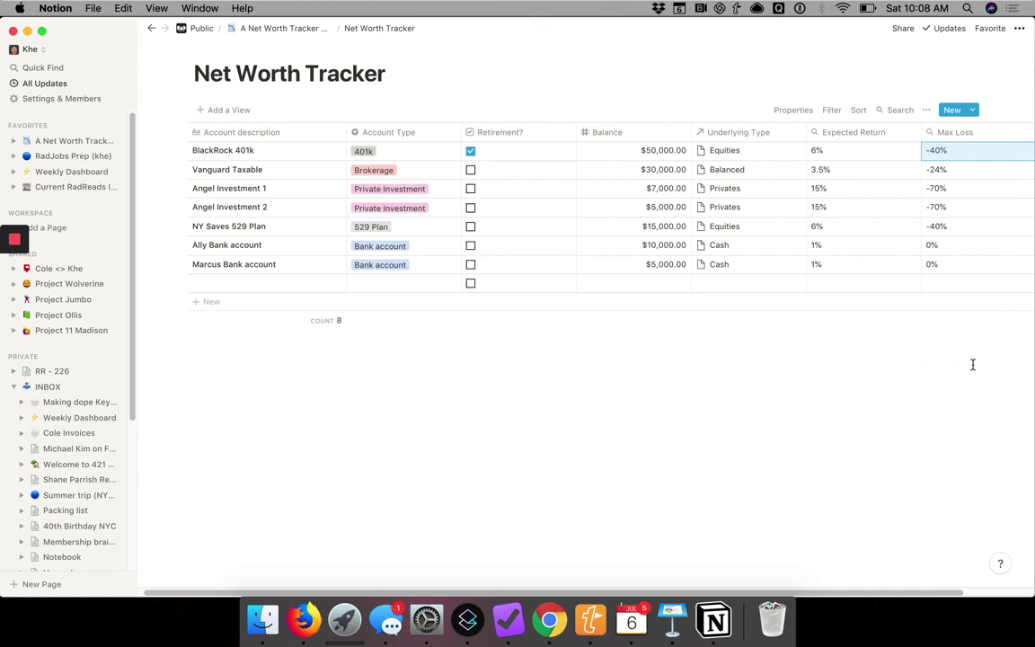